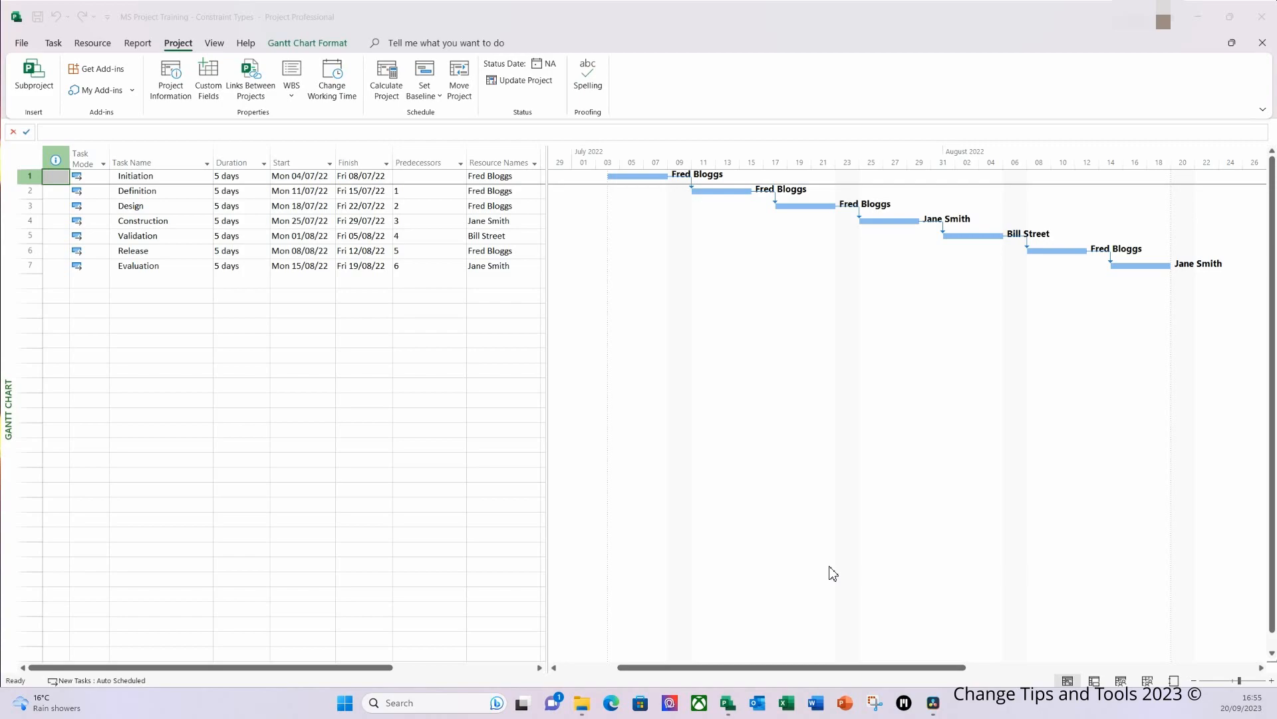
Step: Constrain the Validation task to Start No Earlier Than with a constraint date of 15/08/2022
left_click(302, 158)
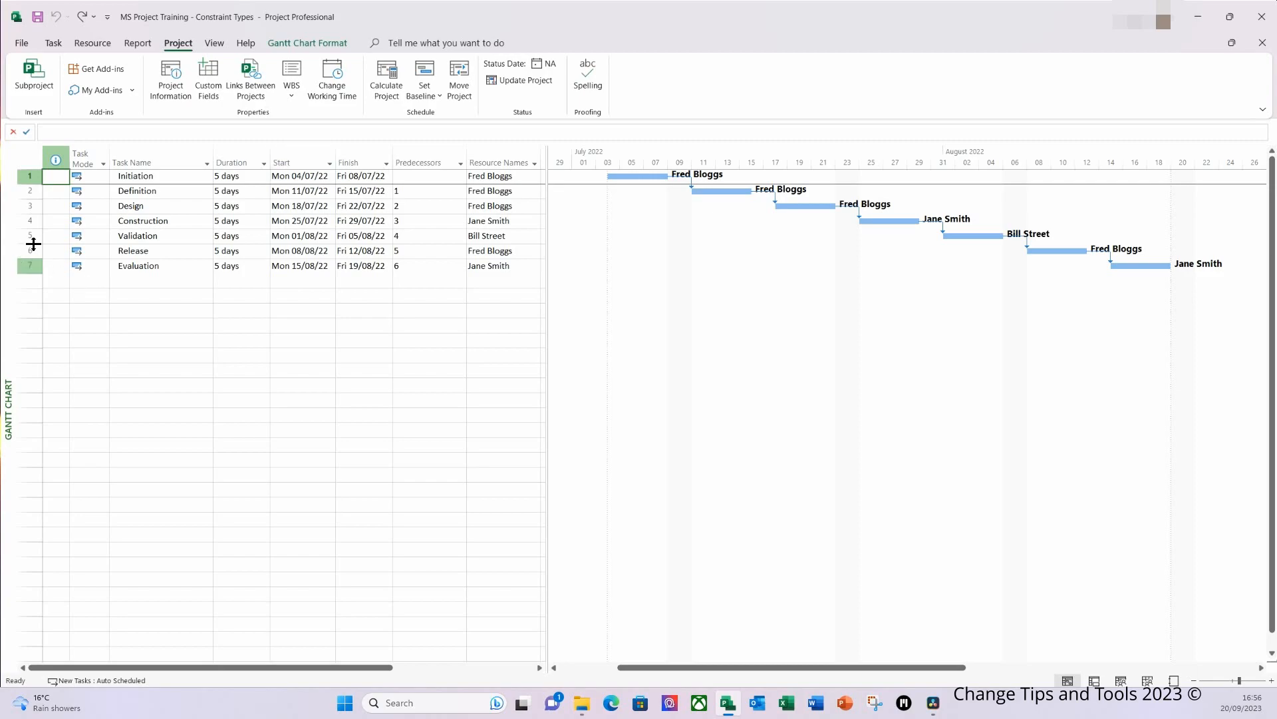
double_click(166, 240)
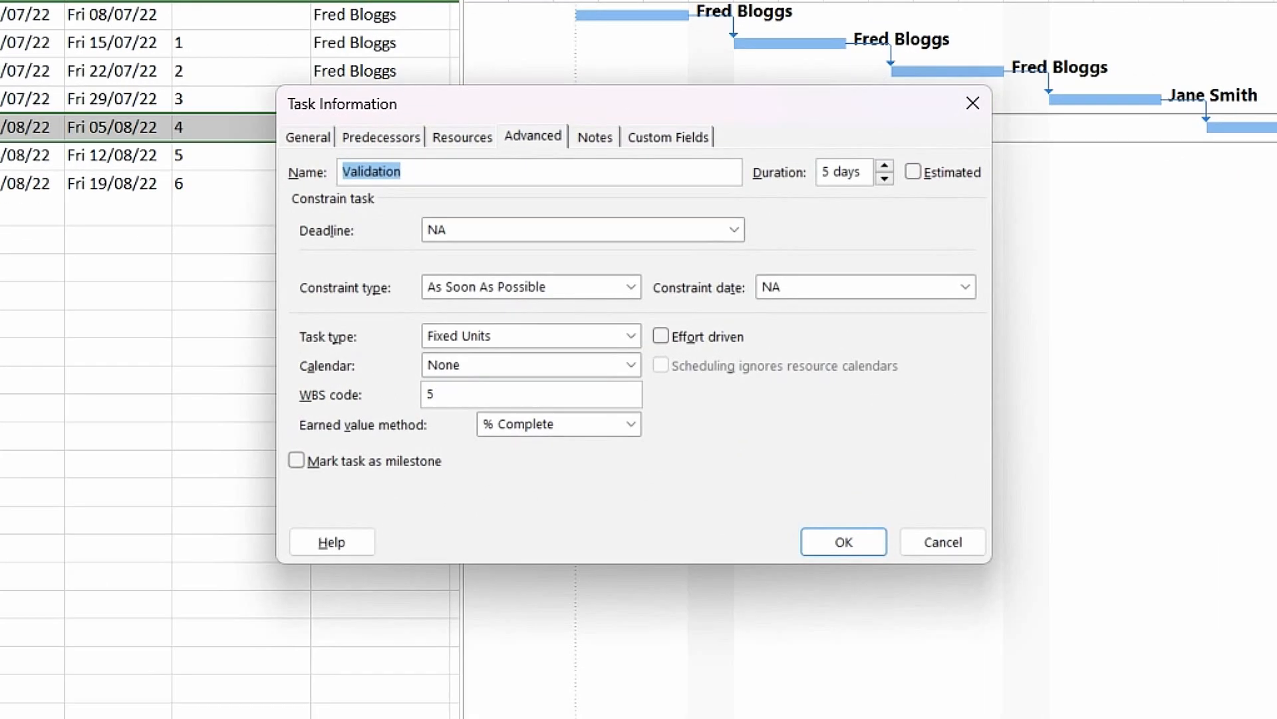
left_click(537, 141)
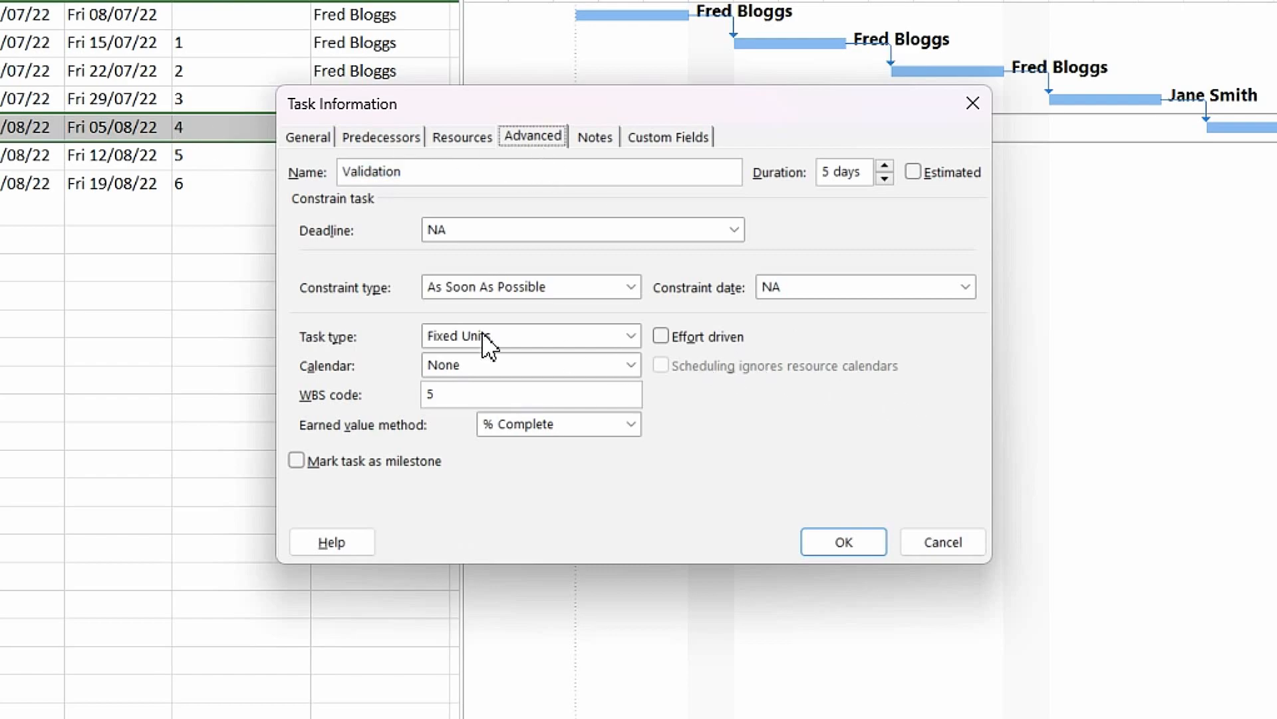
left_click(631, 287)
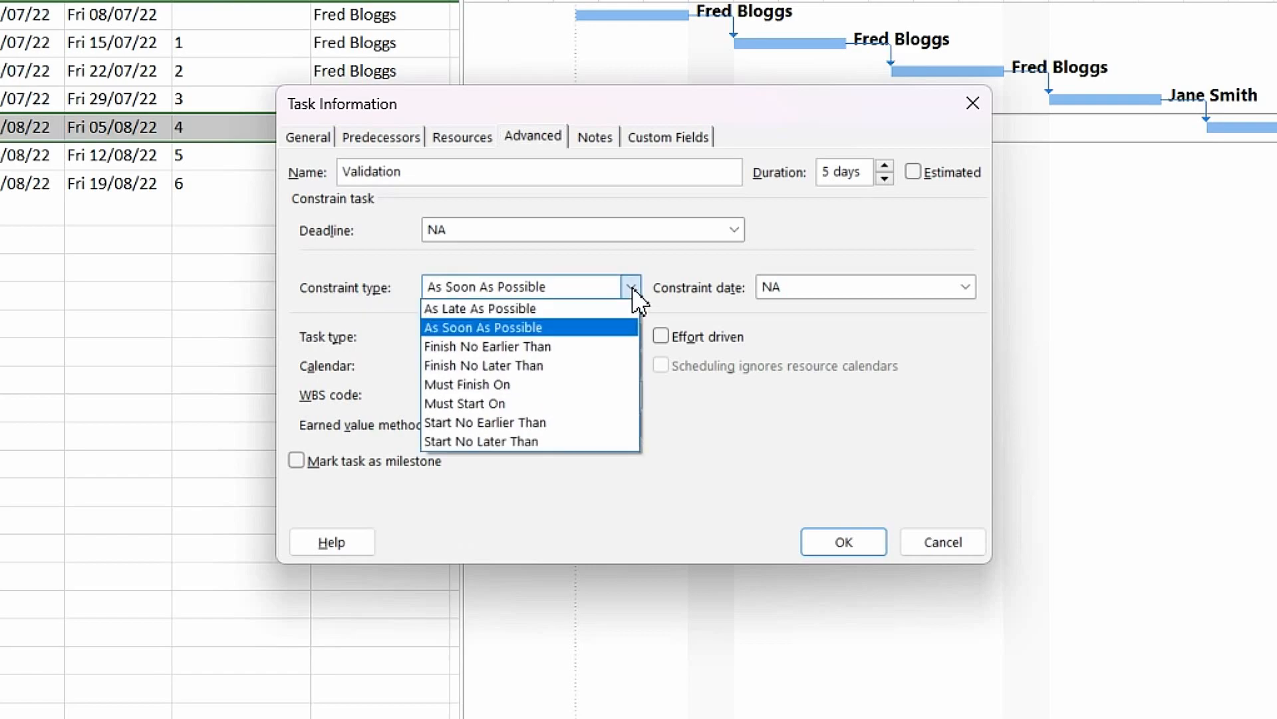
left_click(522, 422)
left_click(794, 287)
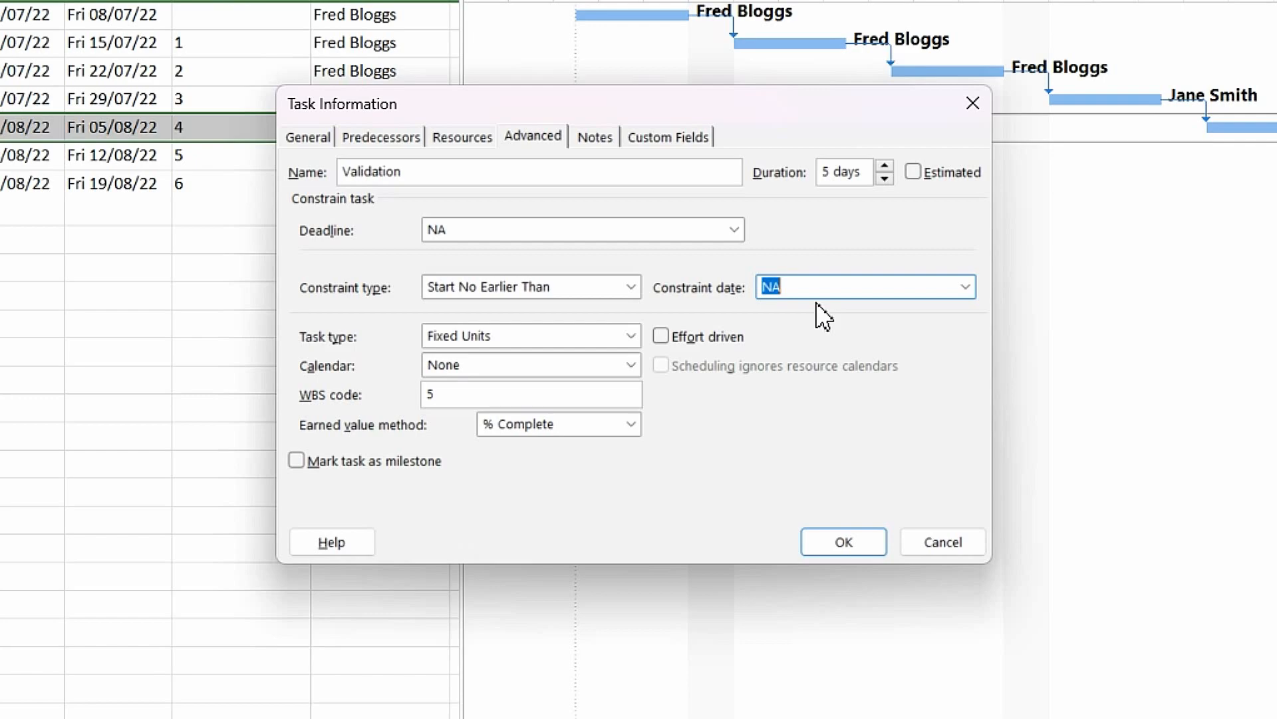
type("15/08/2022")
left_click(829, 544)
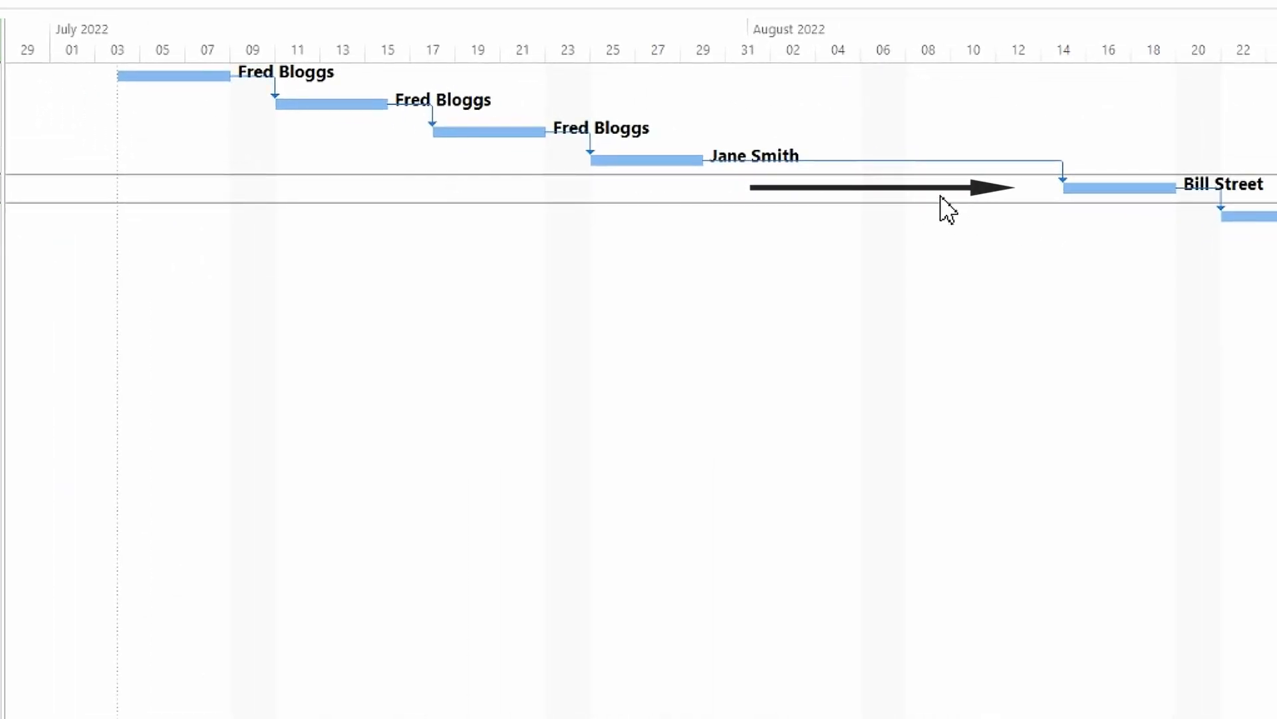
left_click(944, 200)
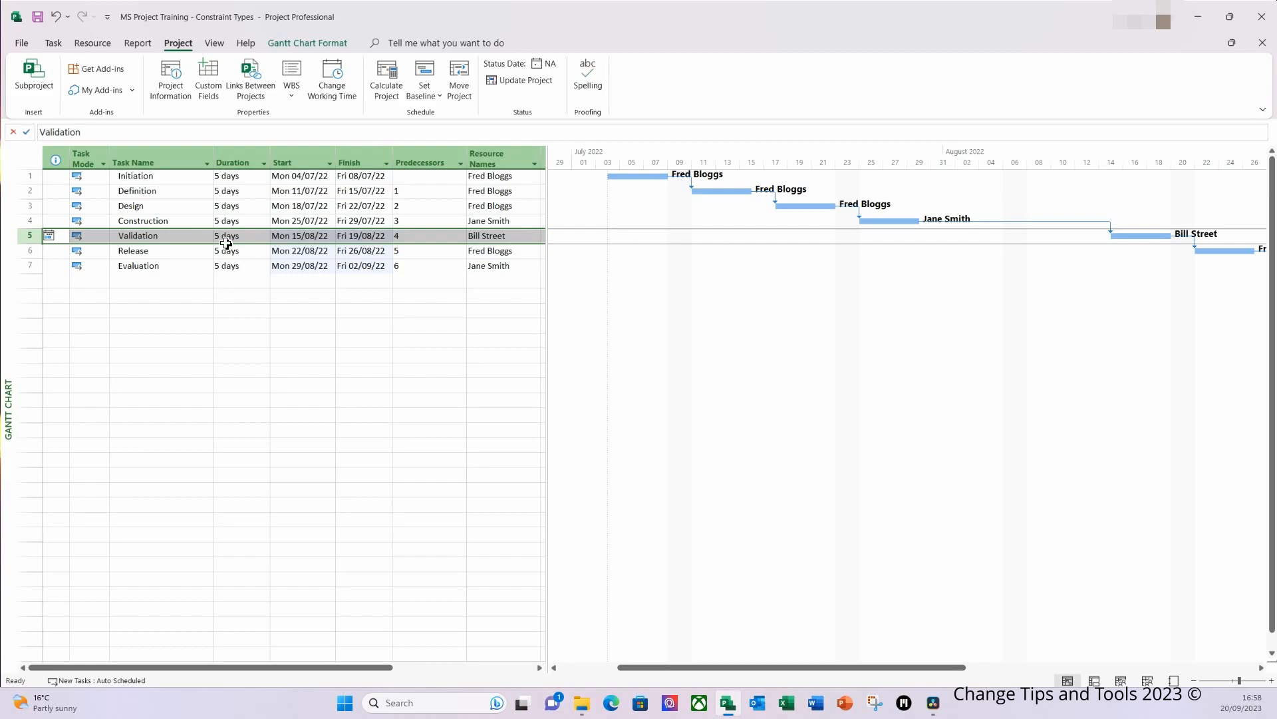
Step: Add a note to the Validation task saying the assigned resource is only available from the 15th Aug 22
double_click(161, 240)
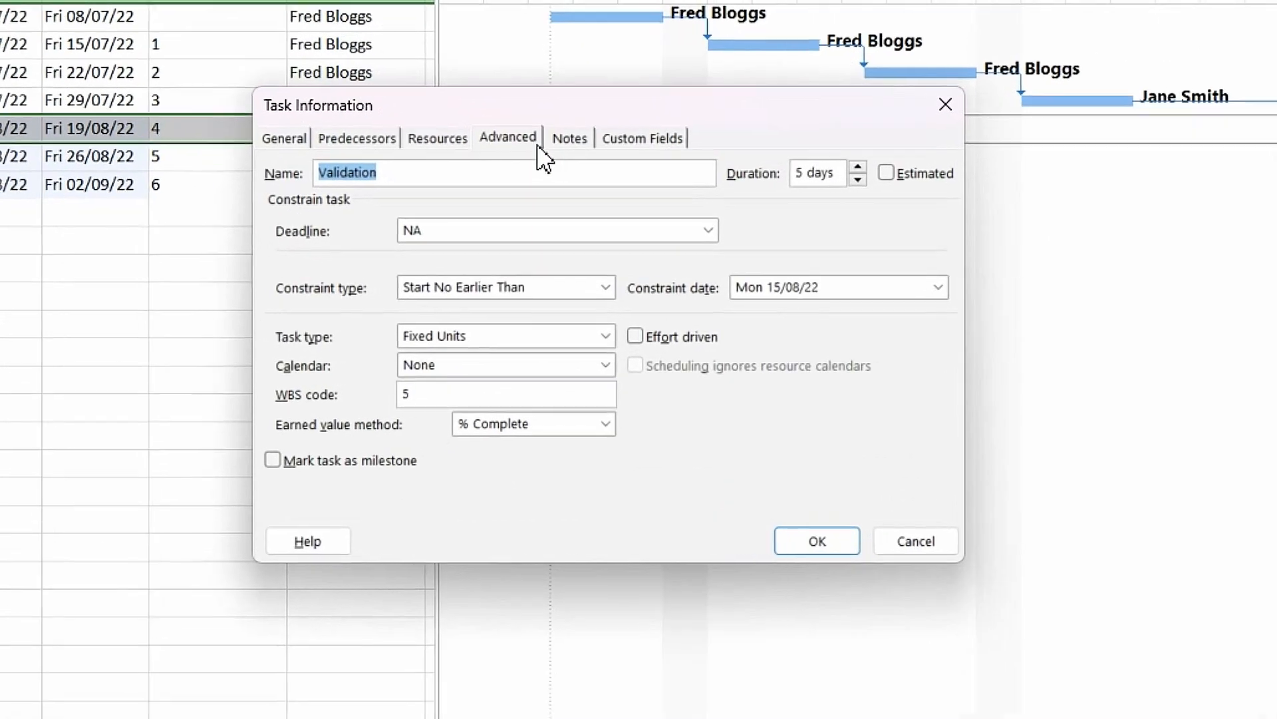
left_click(571, 142)
left_click(462, 323)
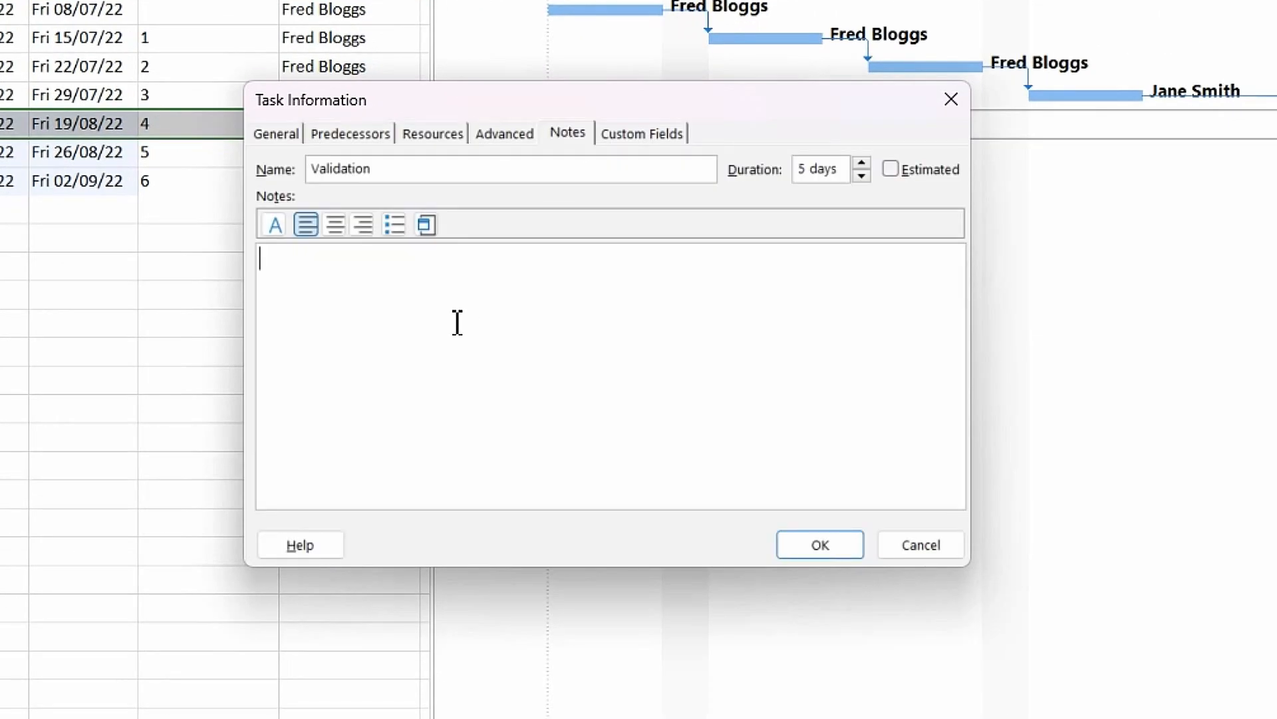
type("Bill Street")
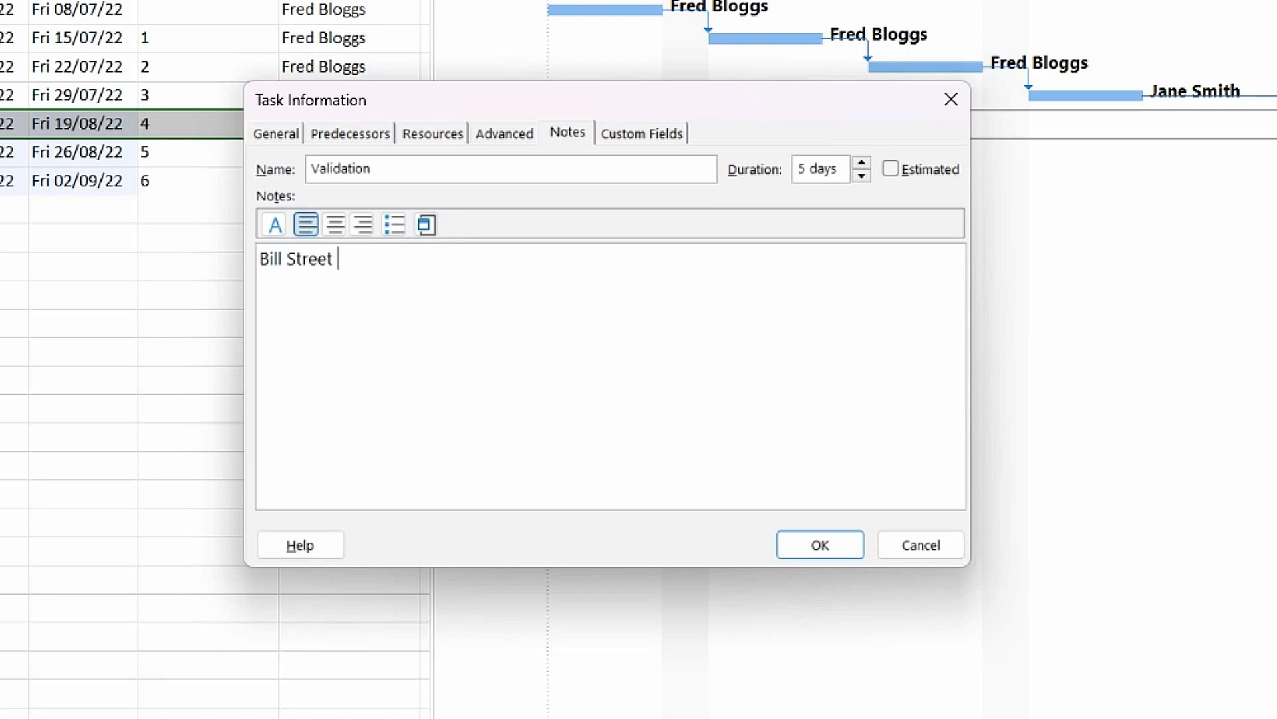
type(" only availab")
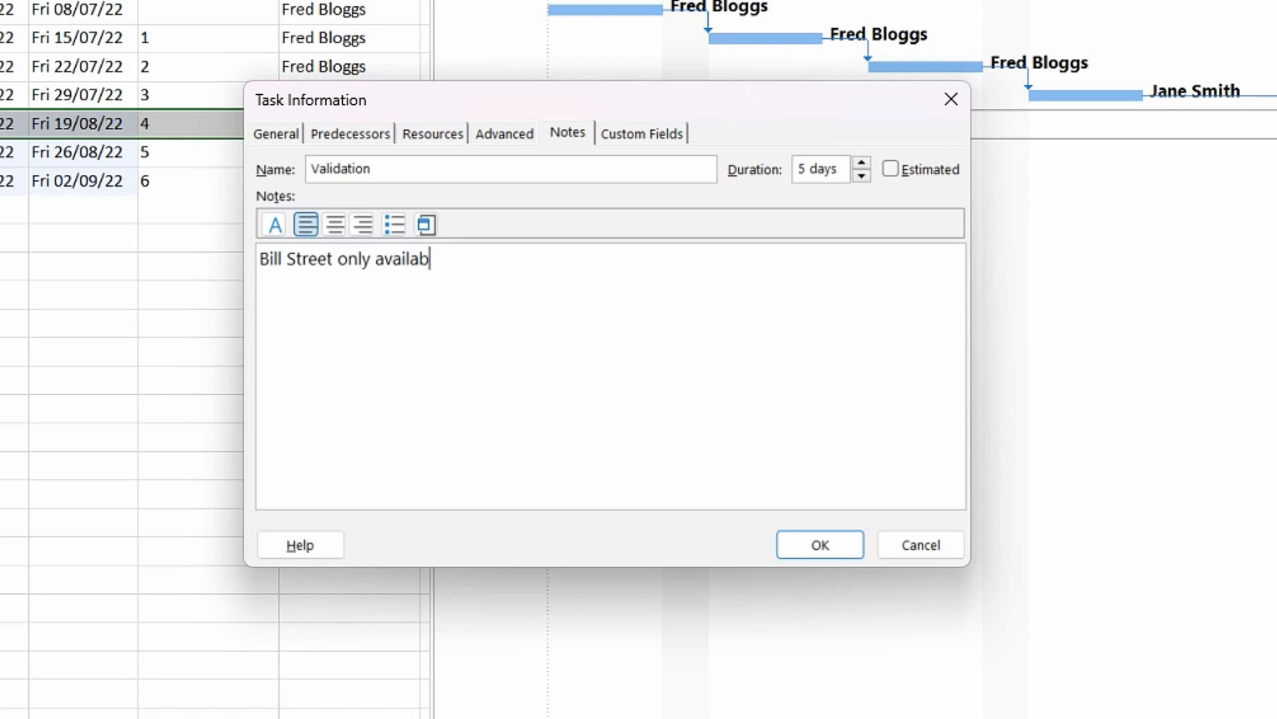
type("le from the ")
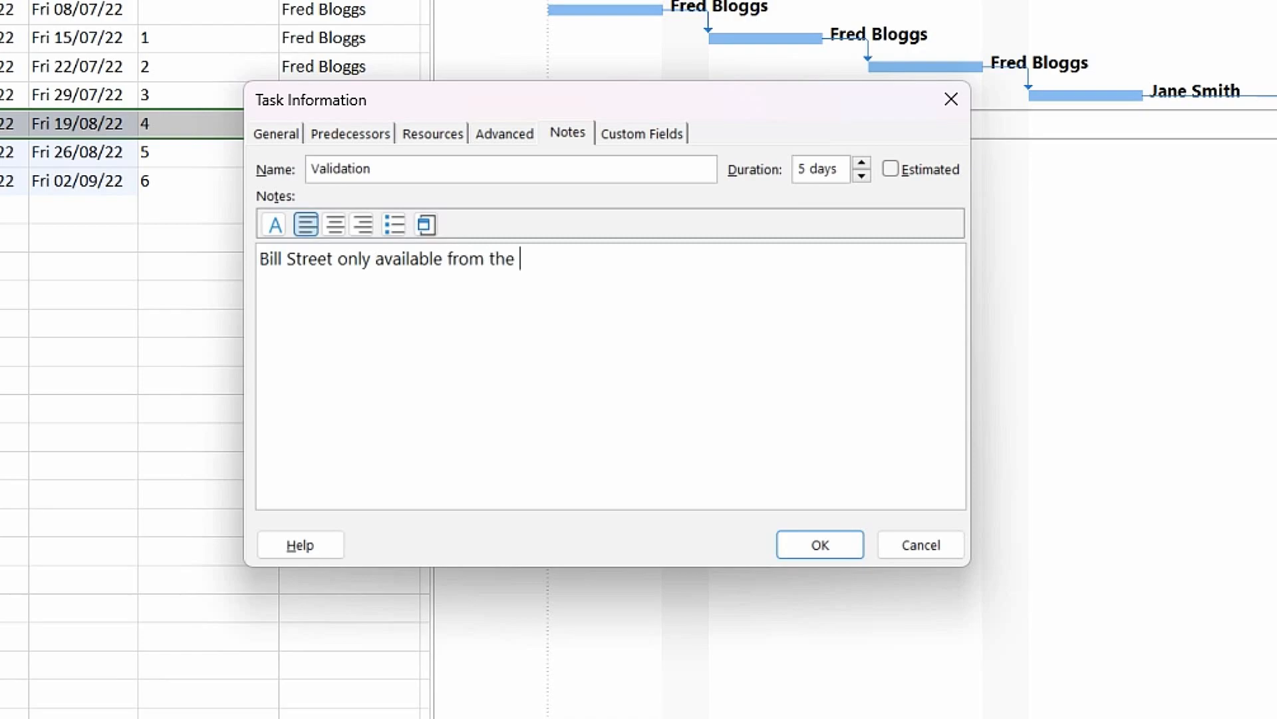
type("15th Aug 22")
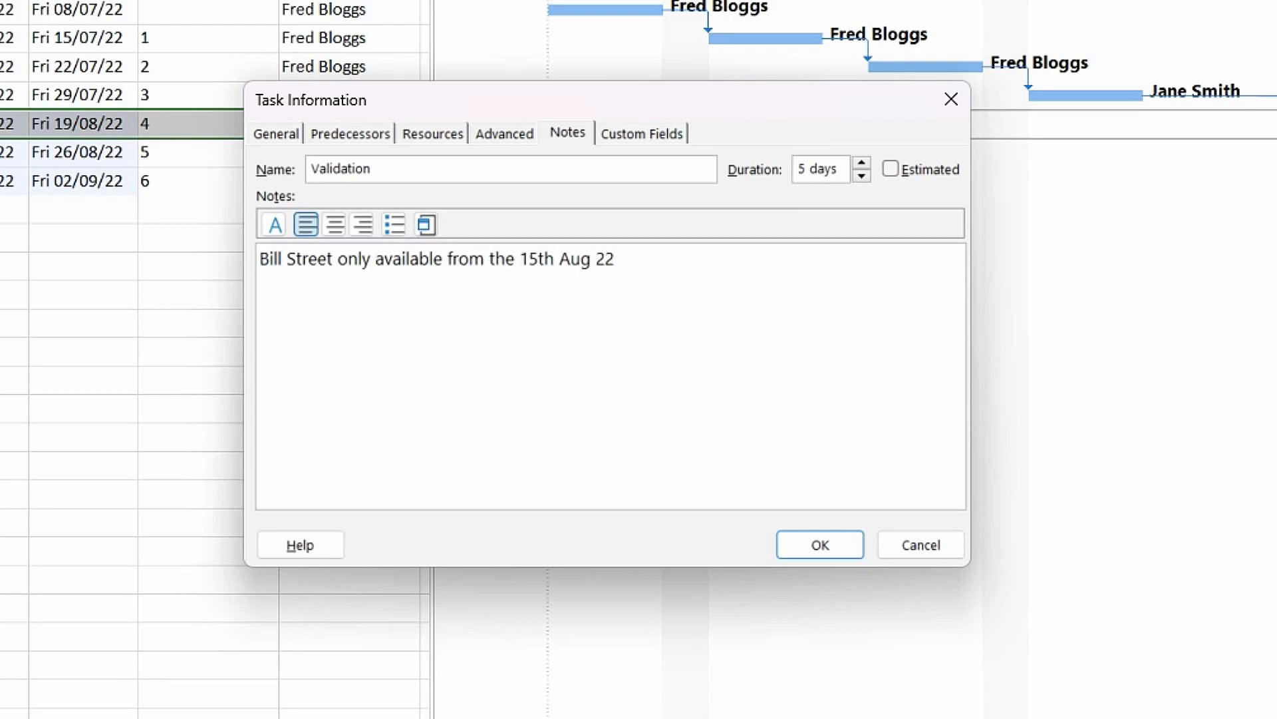
left_click(847, 553)
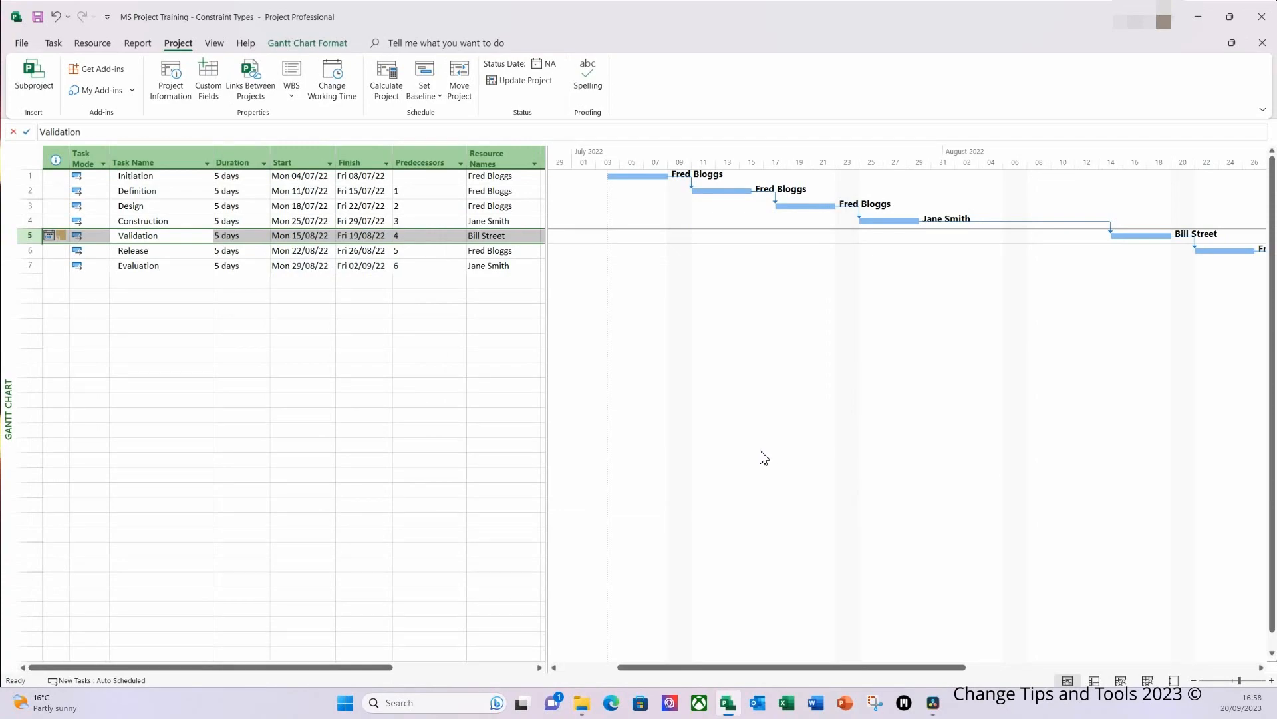
Step: Check the Validation task's note indicator, and delete the whole note text from the task
left_click(61, 254)
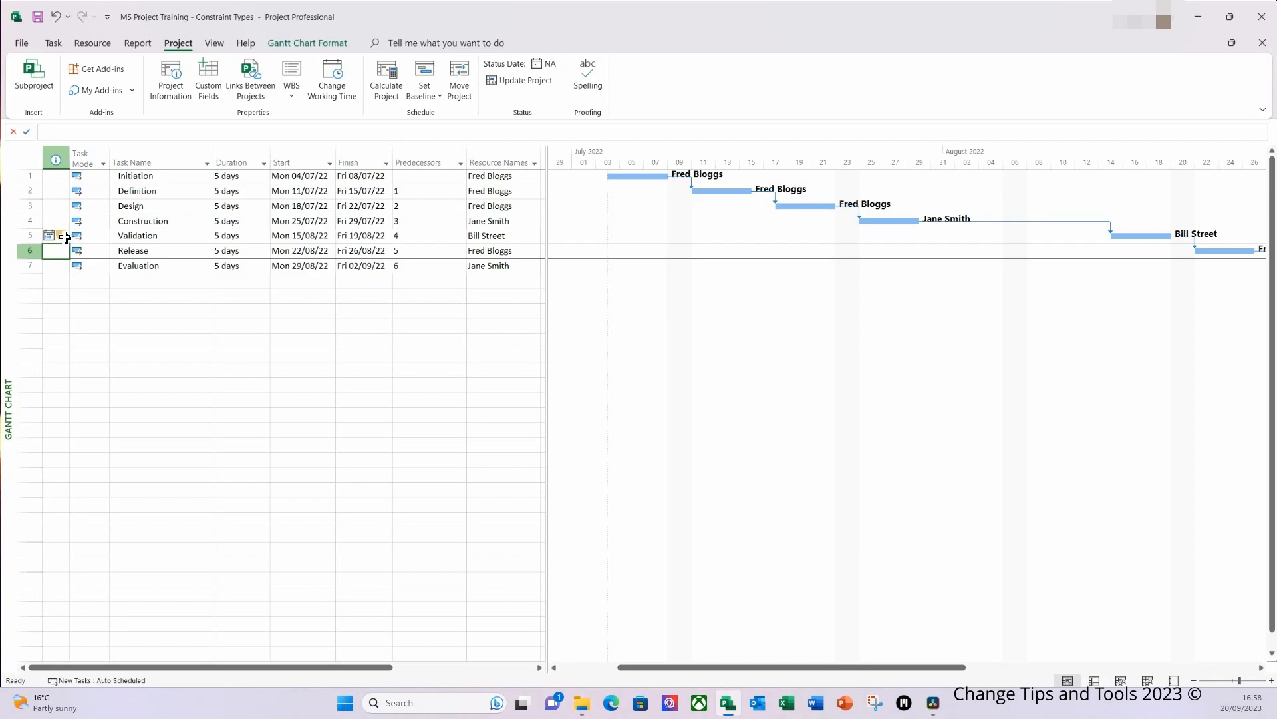
mouse_move(74, 219)
double_click(127, 237)
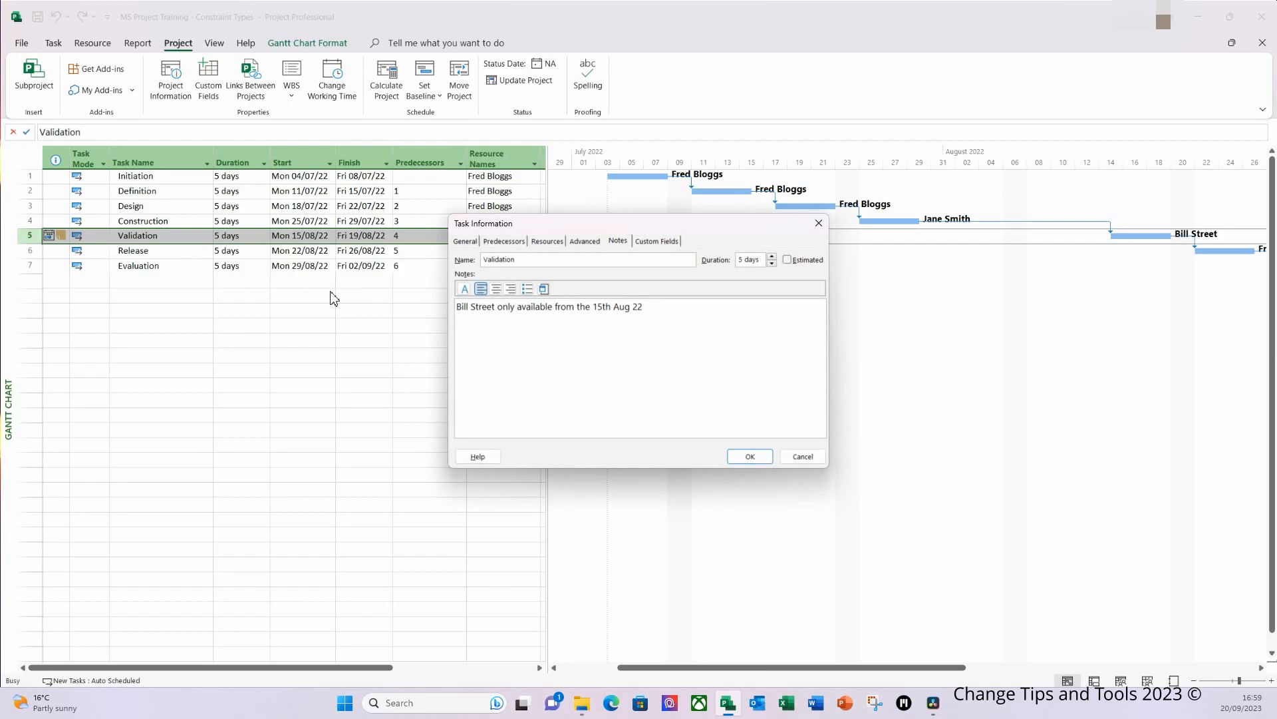
left_click_drag(645, 307, 443, 303)
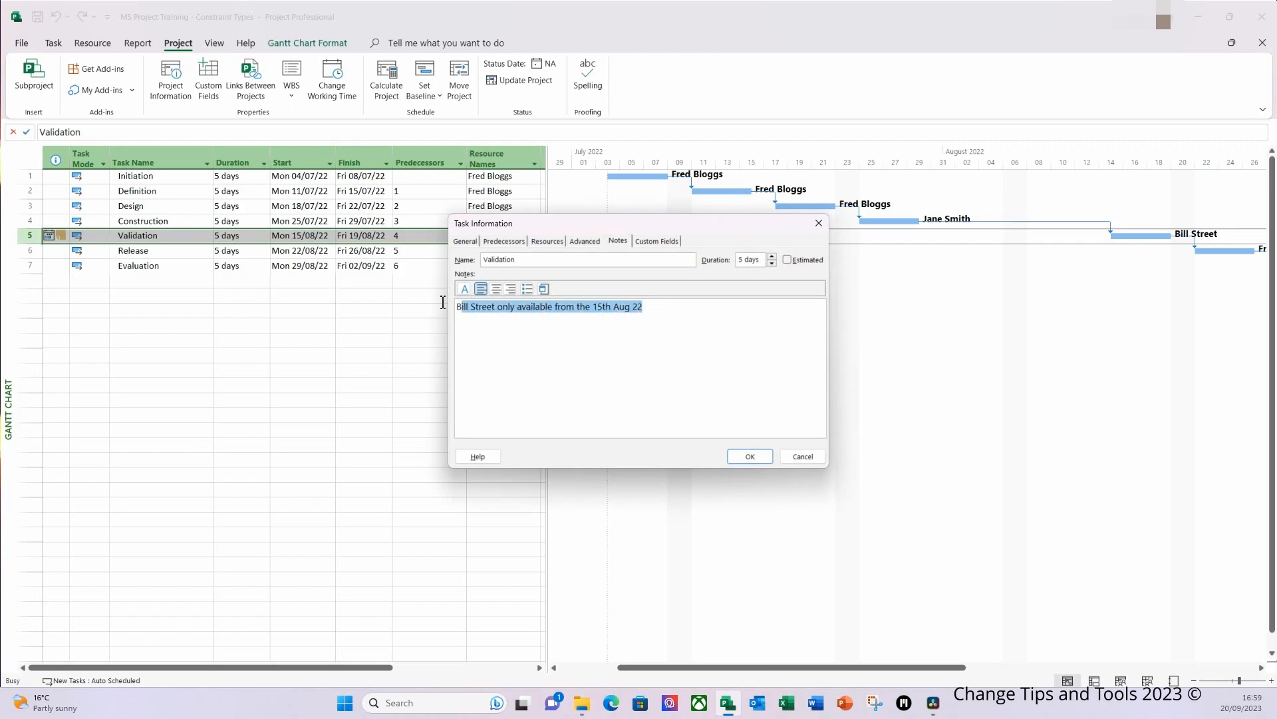
key("Delete")
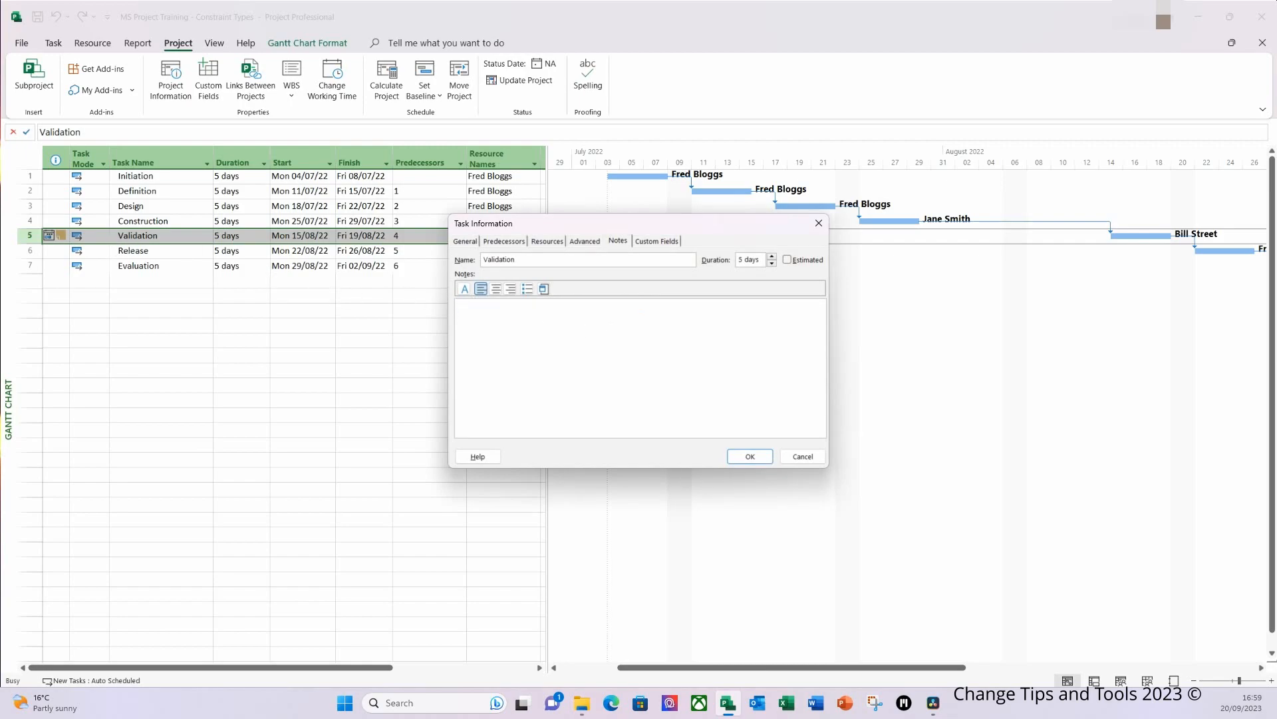
left_click(754, 458)
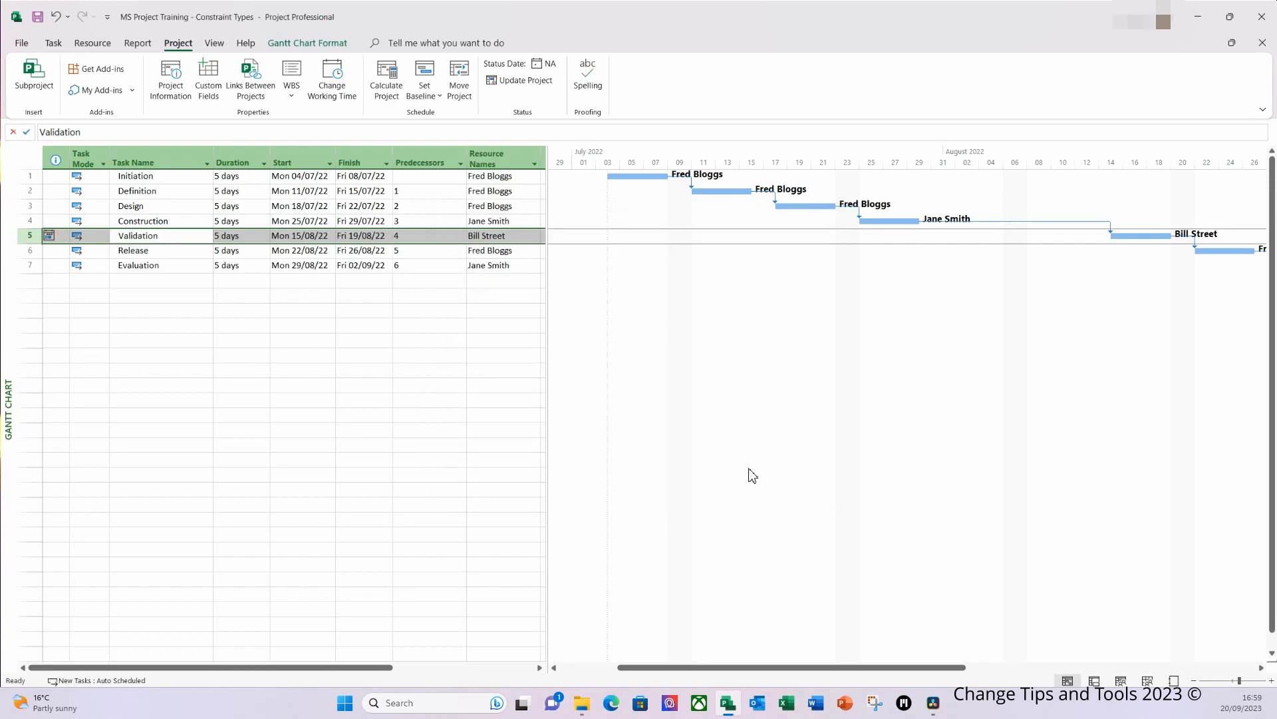
left_click(198, 332)
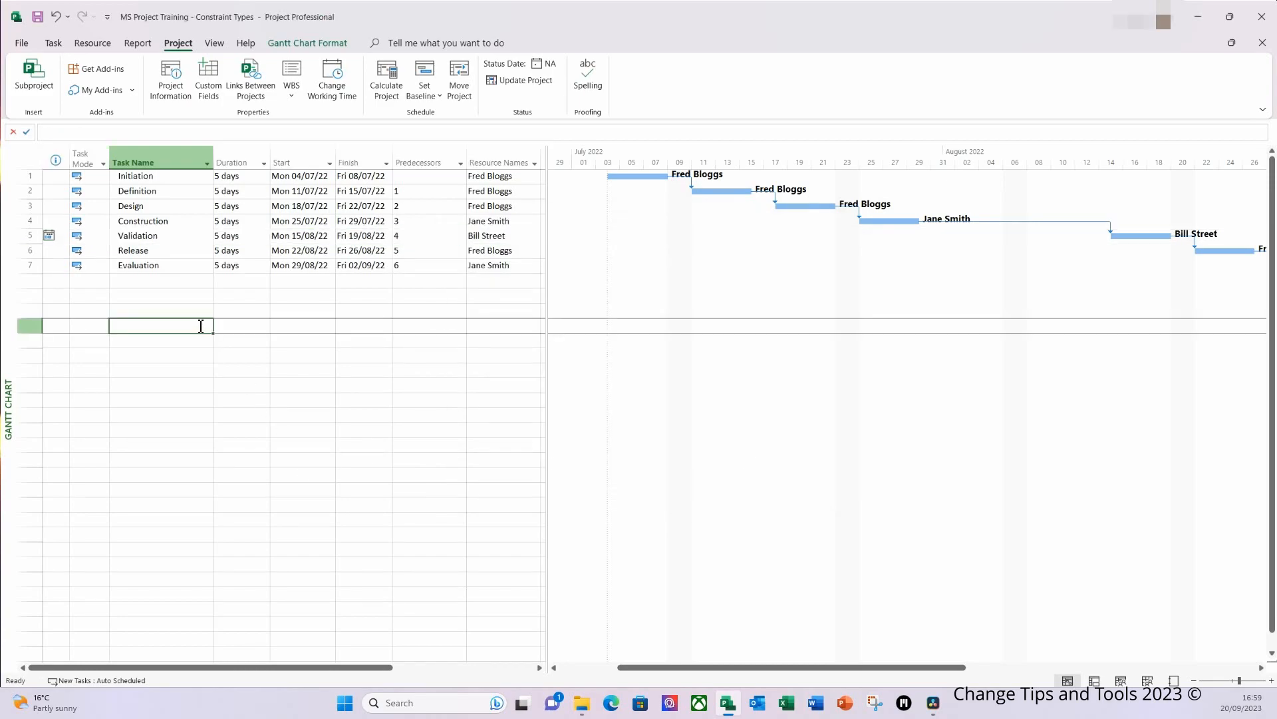
Step: Set the project start date to Mon 25/07/2022 to test the Validation task's constraint
left_click(173, 241)
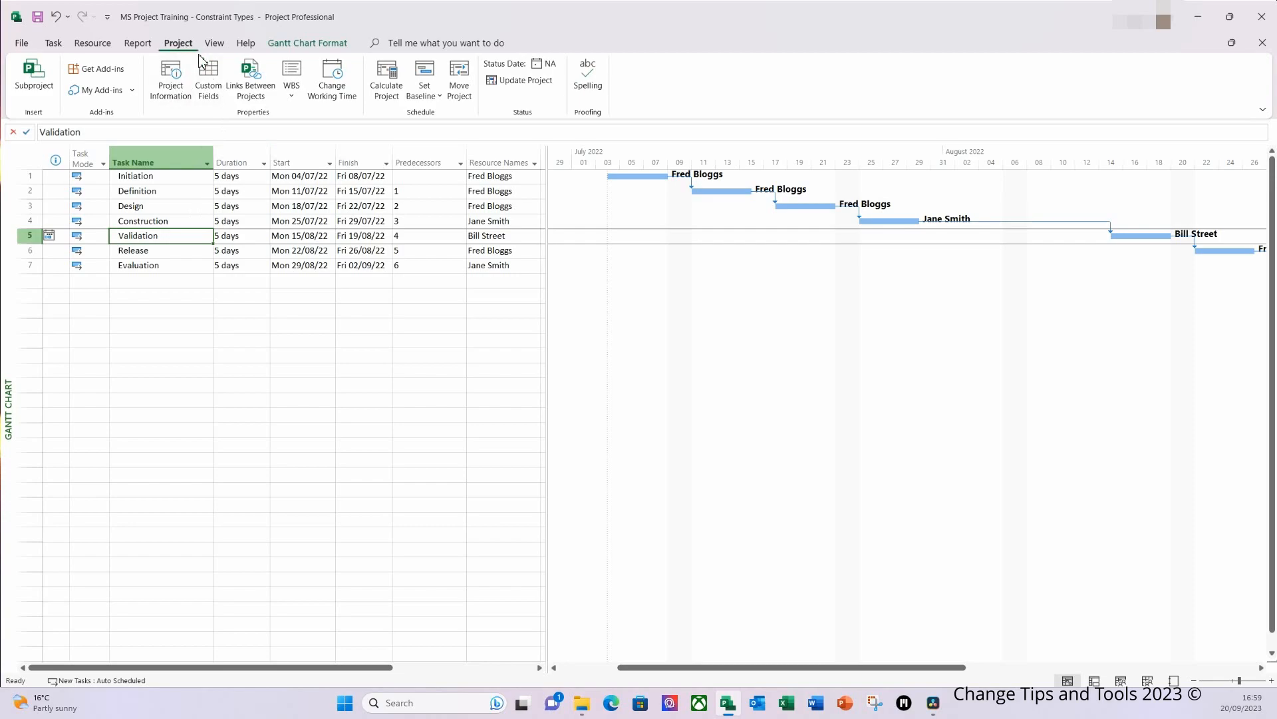
left_click(172, 93)
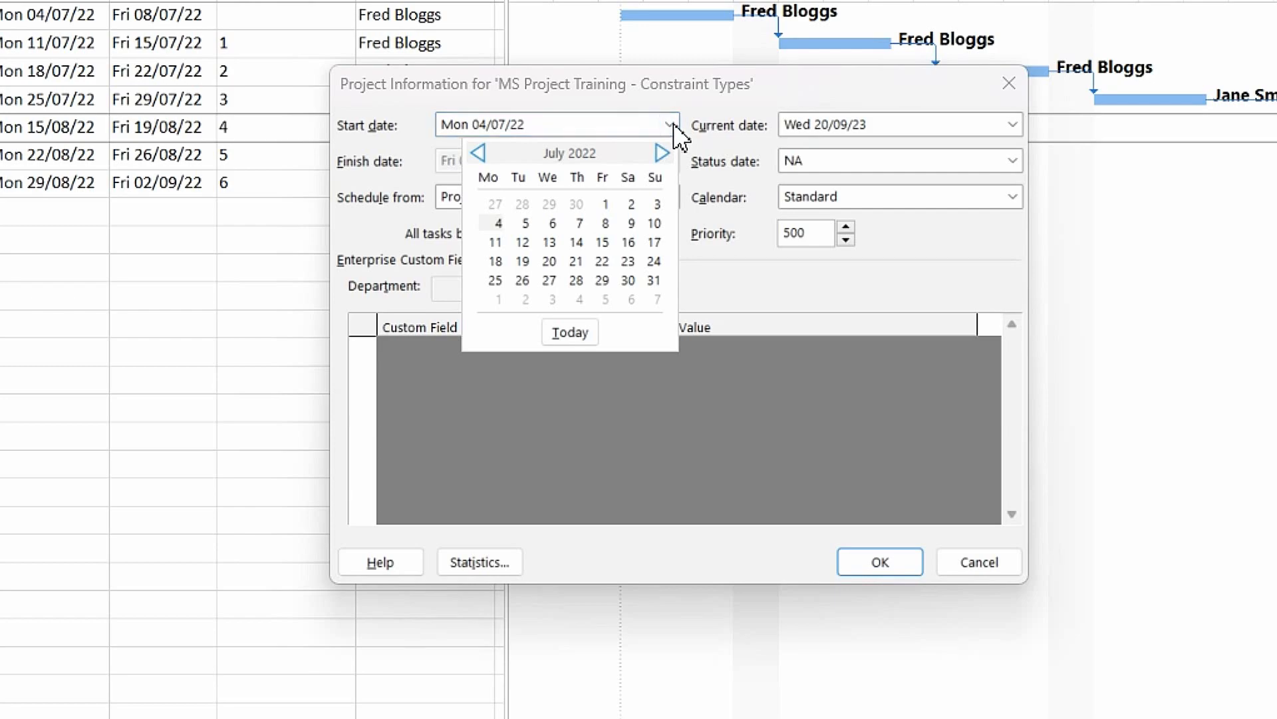
left_click(494, 280)
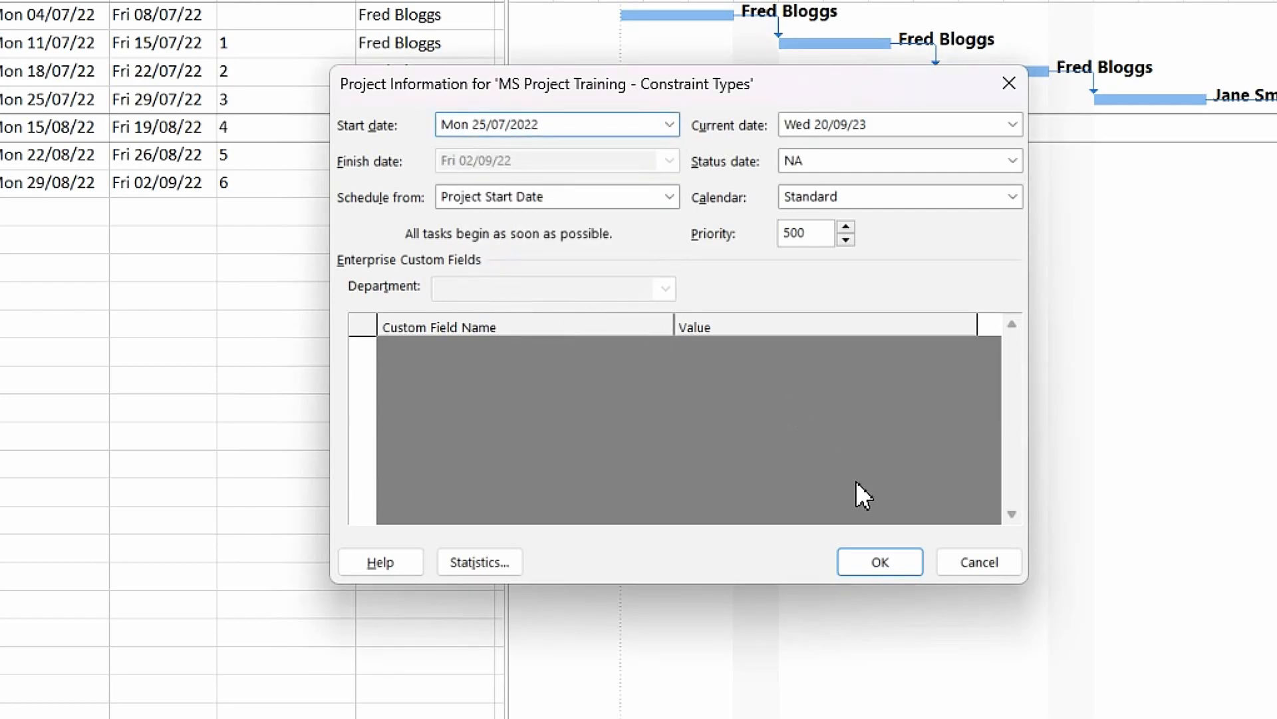
left_click(881, 560)
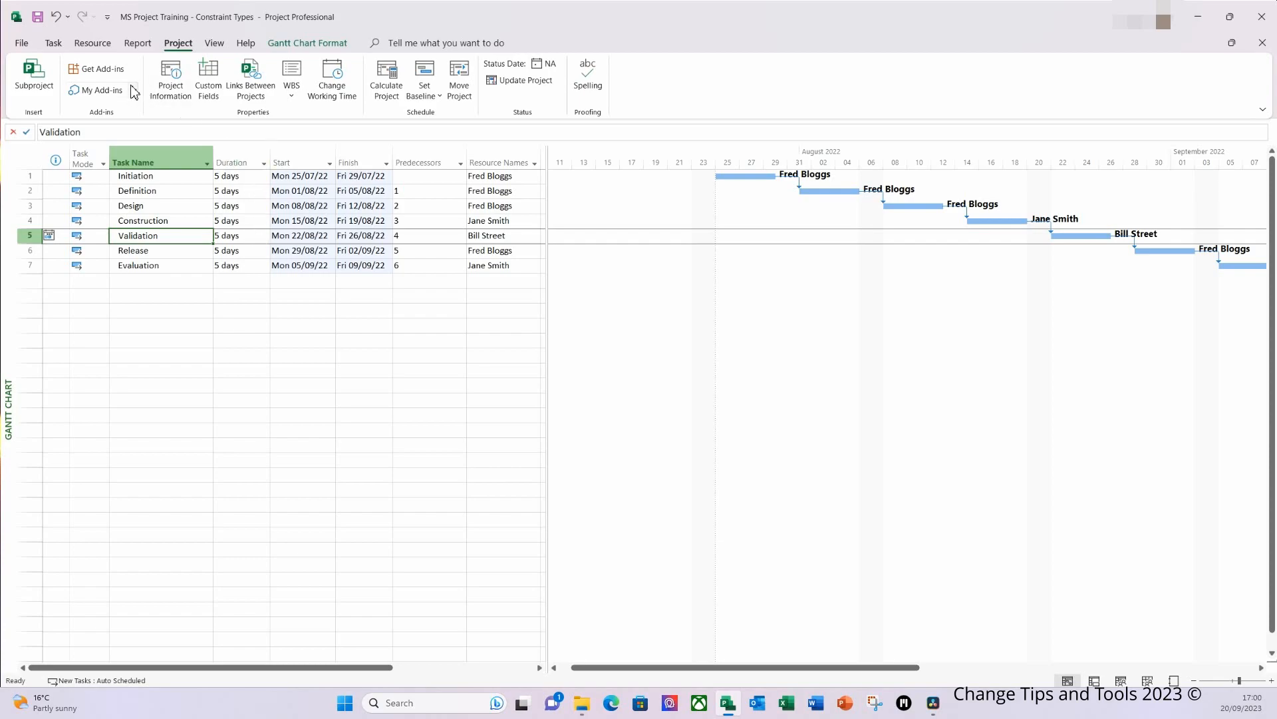
Step: Set the project start date back to Mon 04/07/2022
left_click(171, 80)
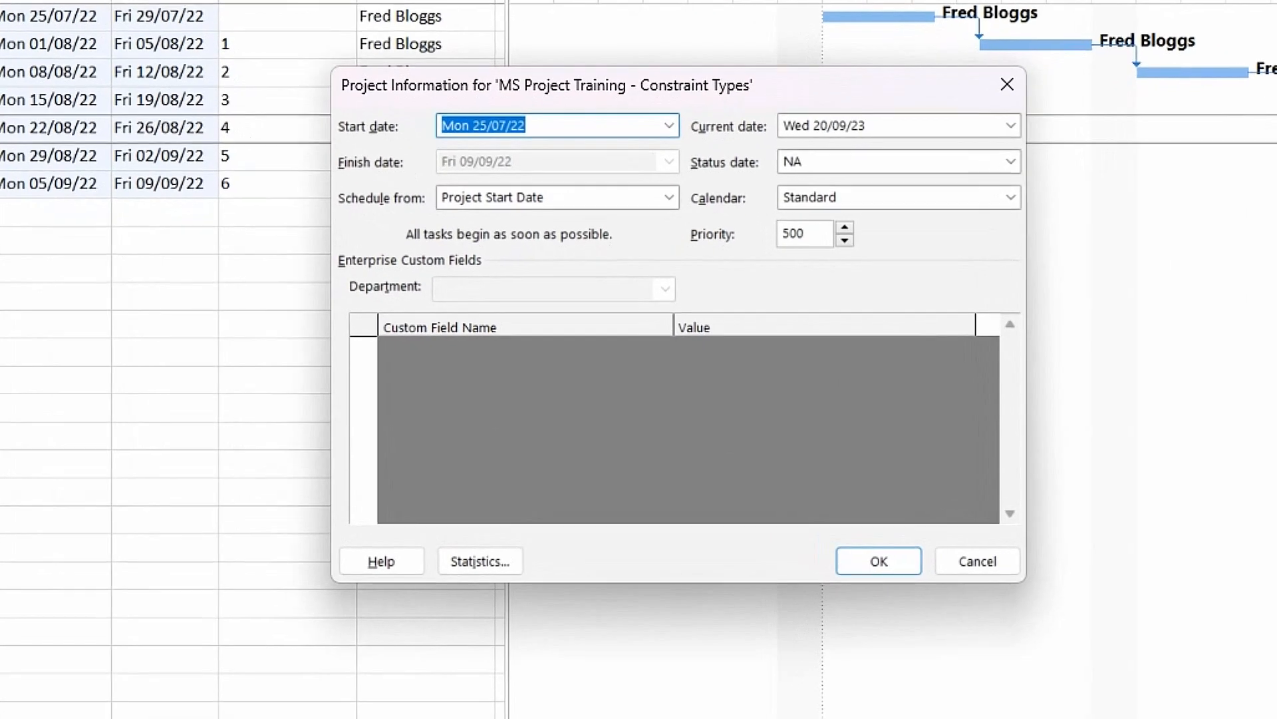
left_click(669, 125)
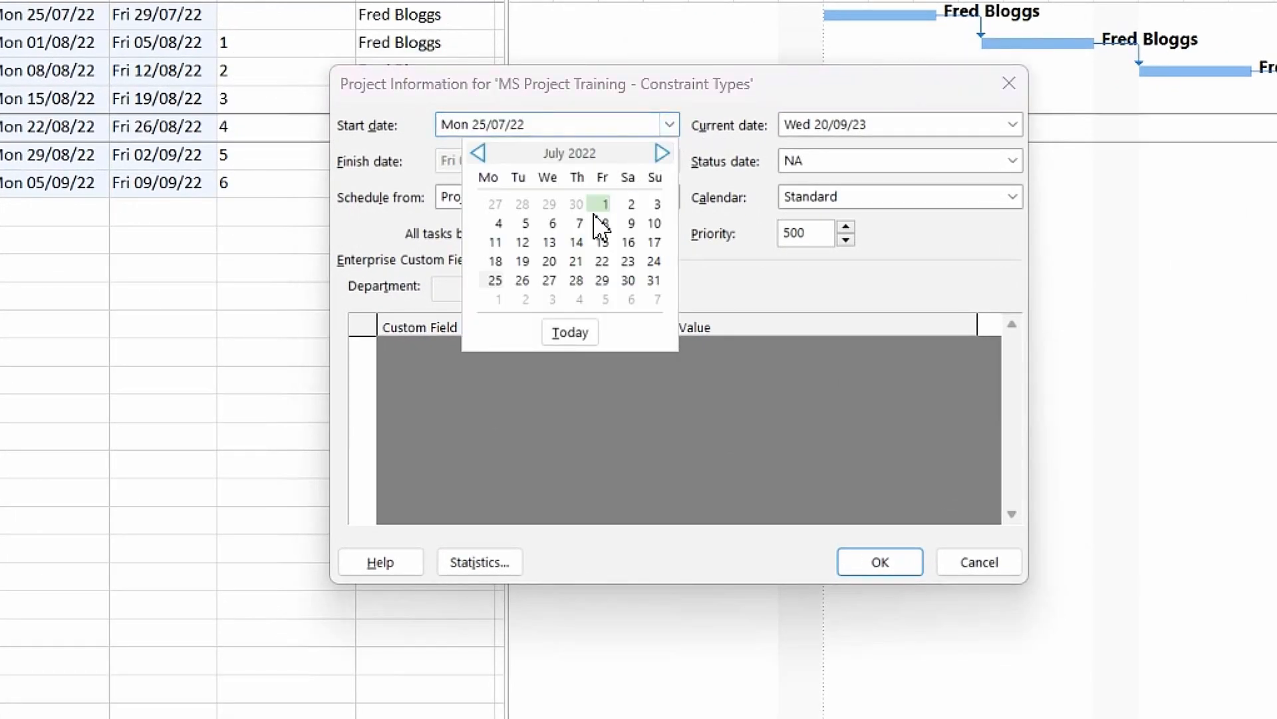
left_click(498, 224)
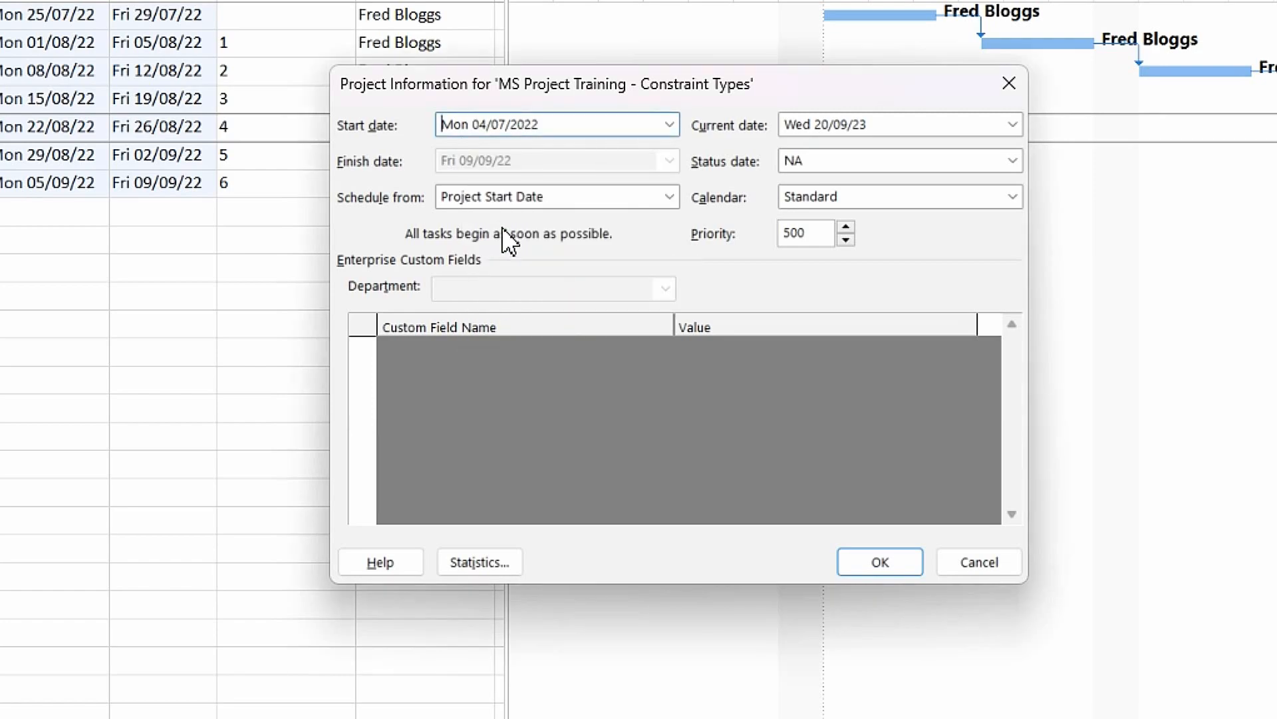
left_click(881, 565)
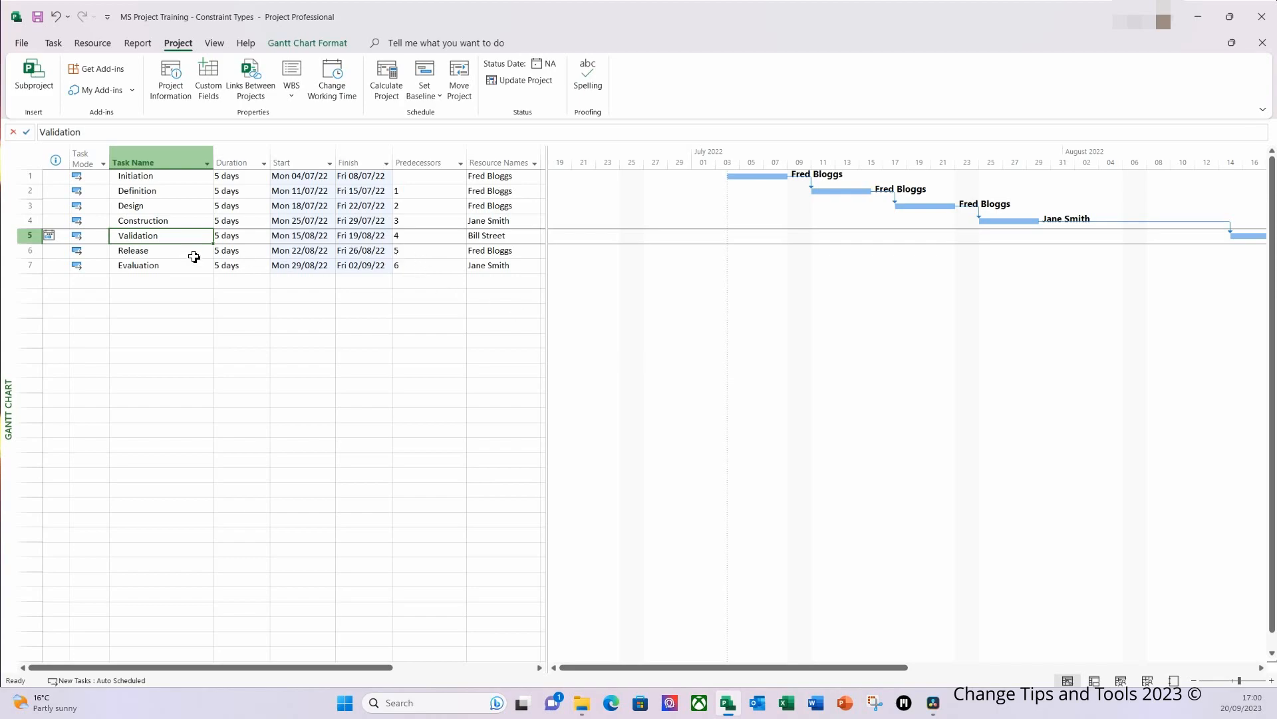
Step: Set the Validation task's constraint to Must Start On with date Mon 01/08/2022, and continue with that constraint despite the possible scheduling conflict
double_click(157, 237)
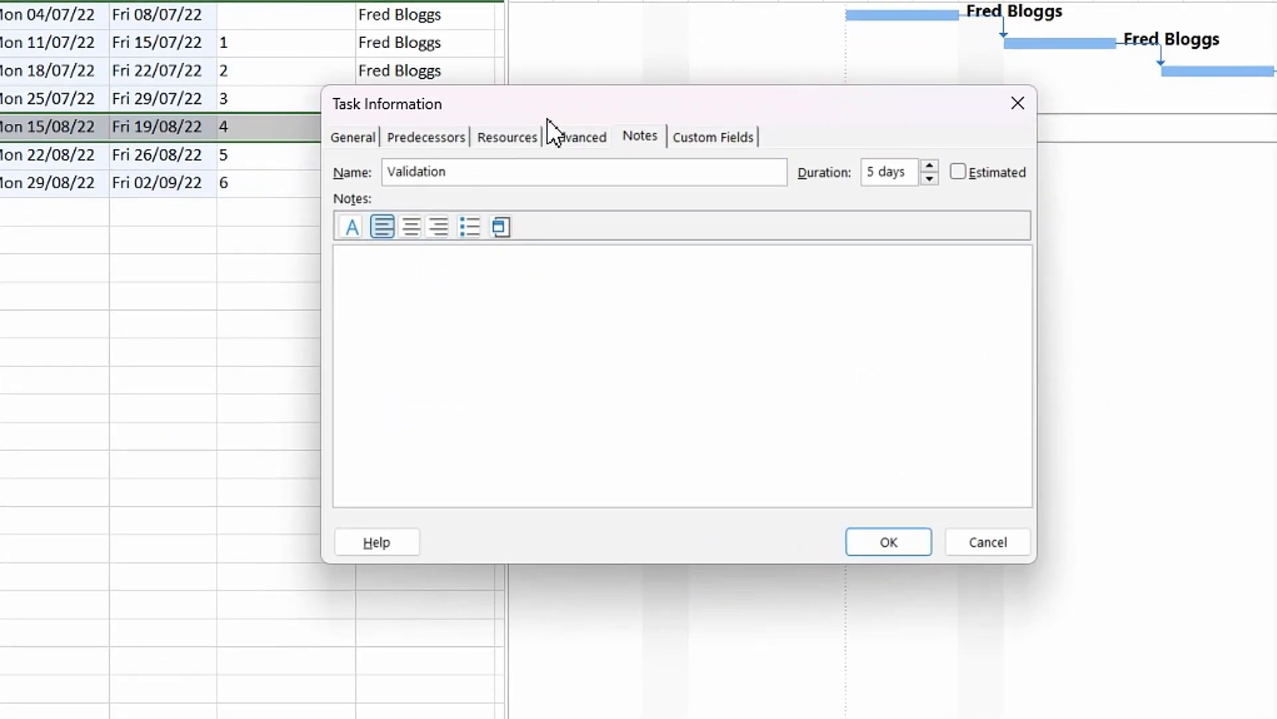
left_click(578, 138)
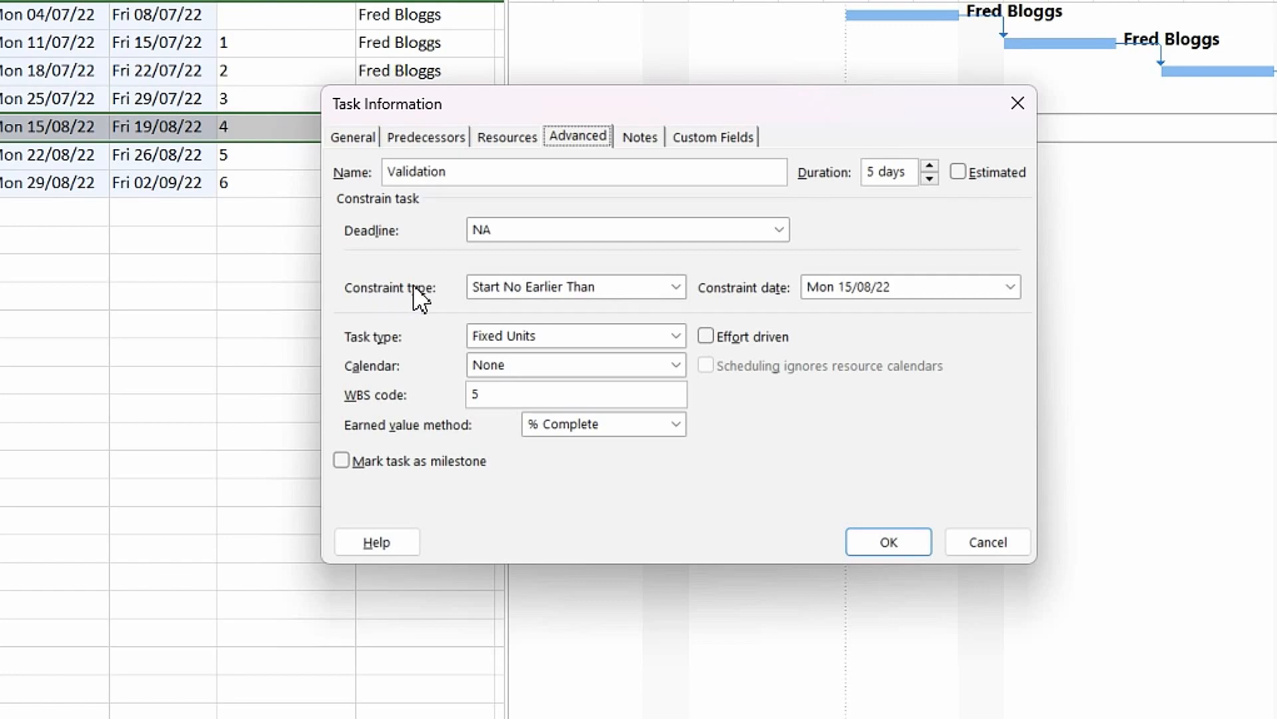
left_click(675, 287)
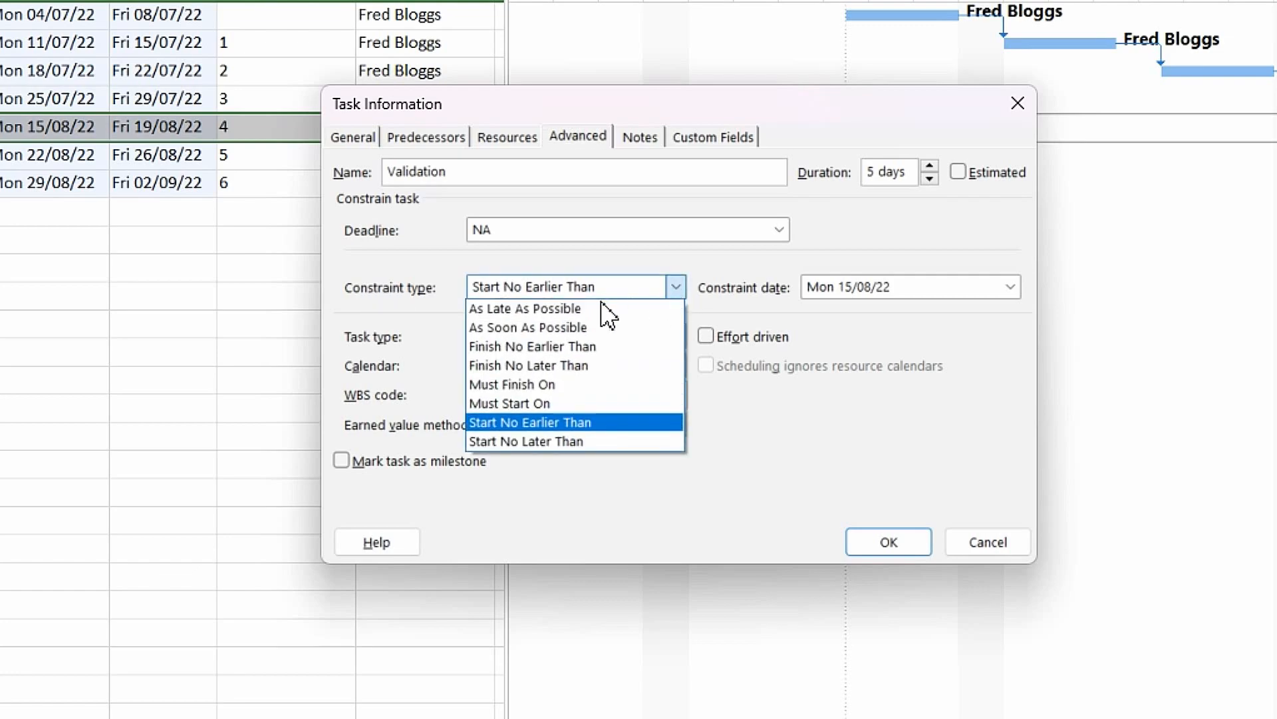
left_click(542, 403)
left_click(917, 288)
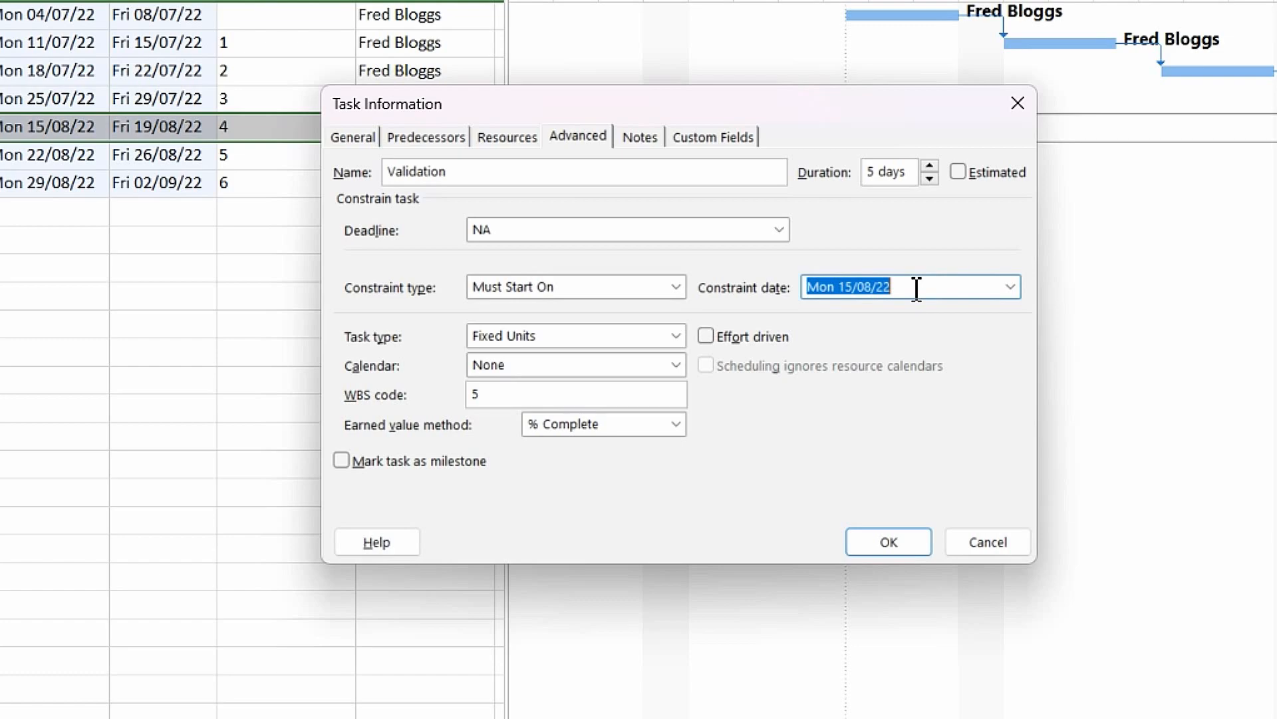
left_click(1011, 288)
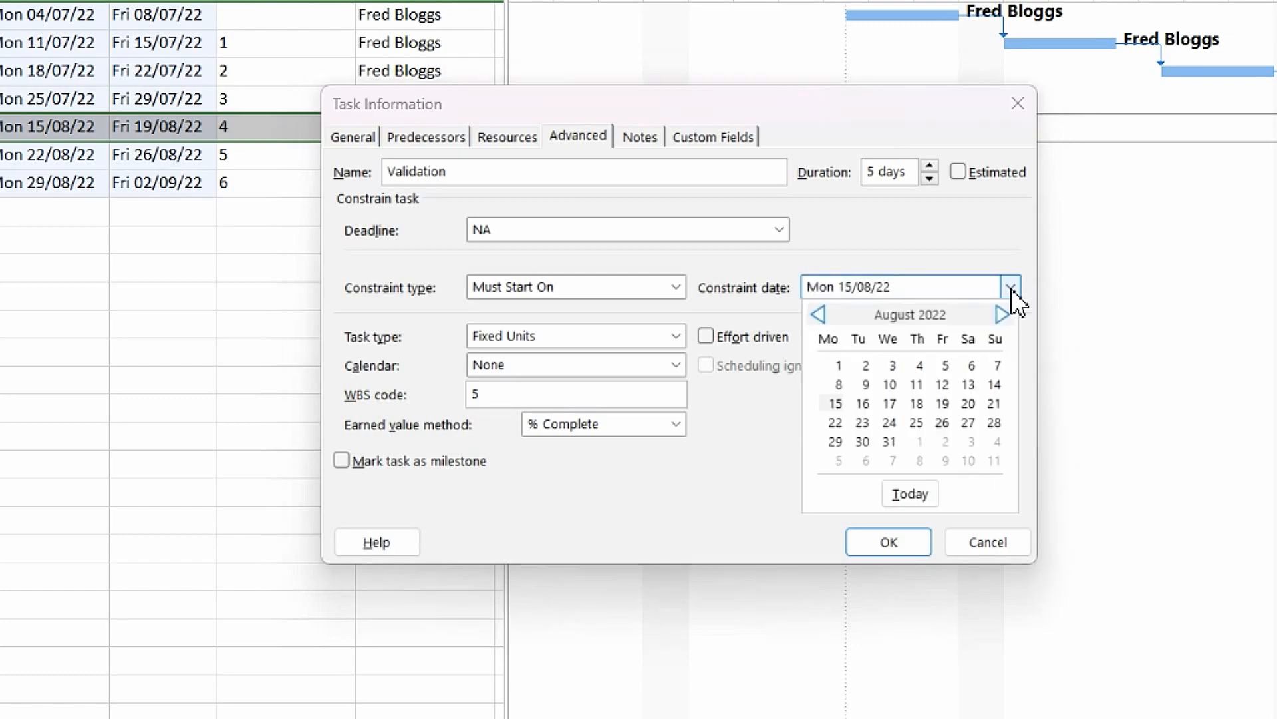
left_click(839, 365)
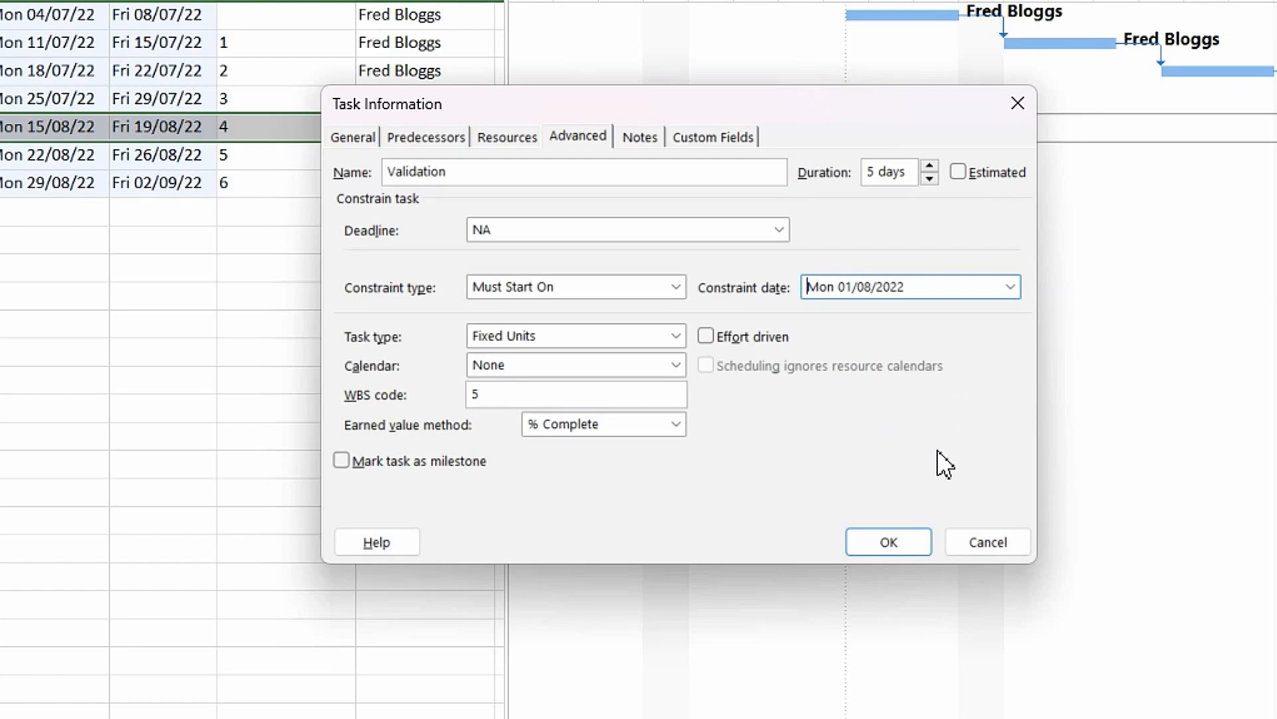
left_click(898, 550)
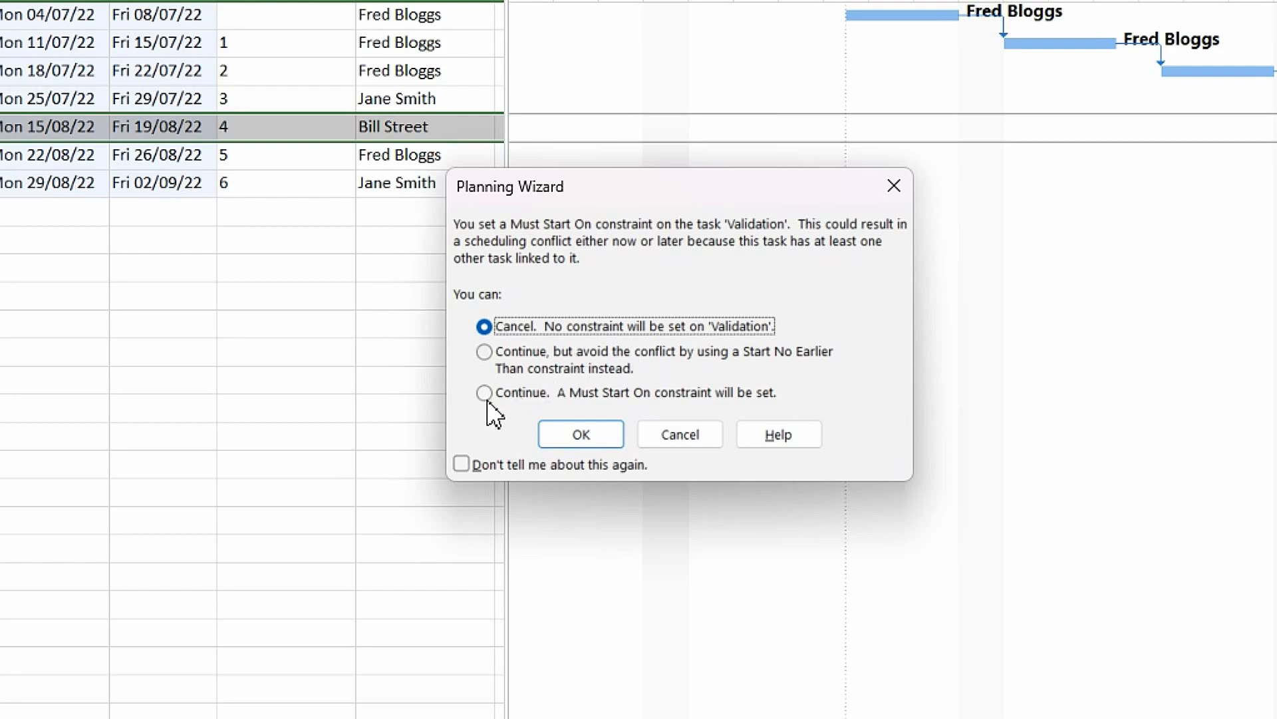
left_click(505, 397)
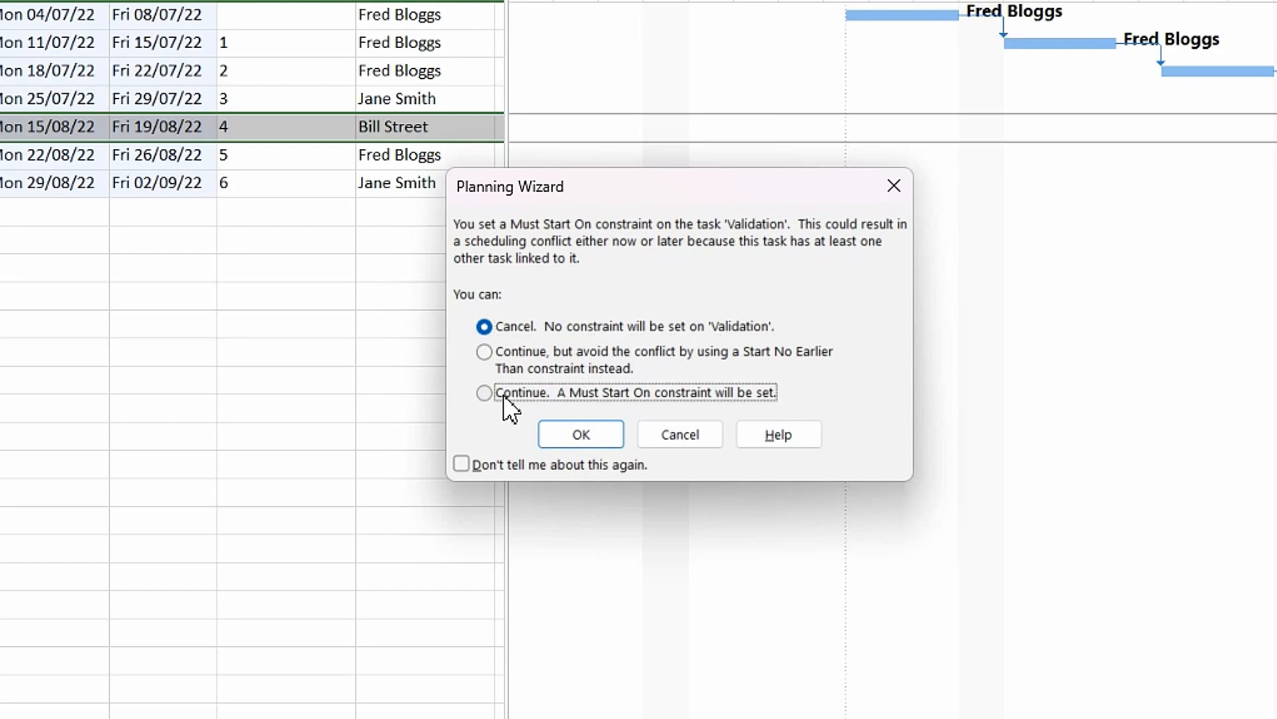
left_click(579, 443)
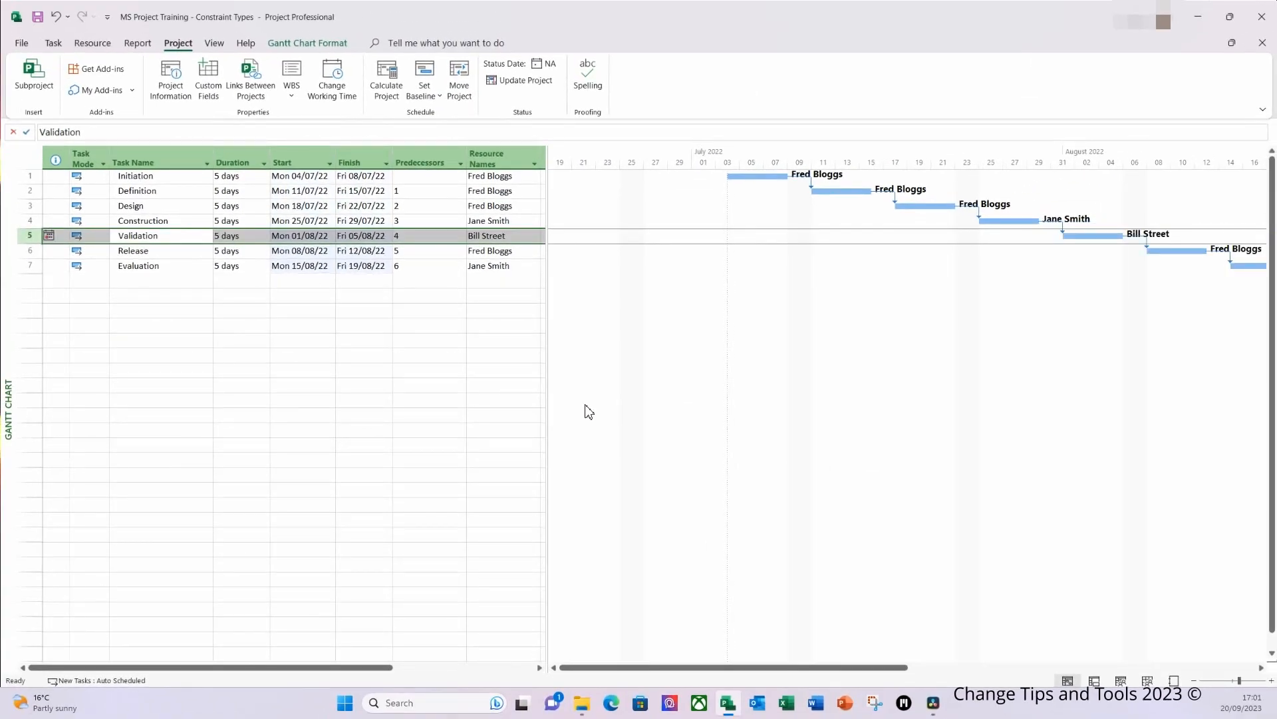
left_click(46, 278)
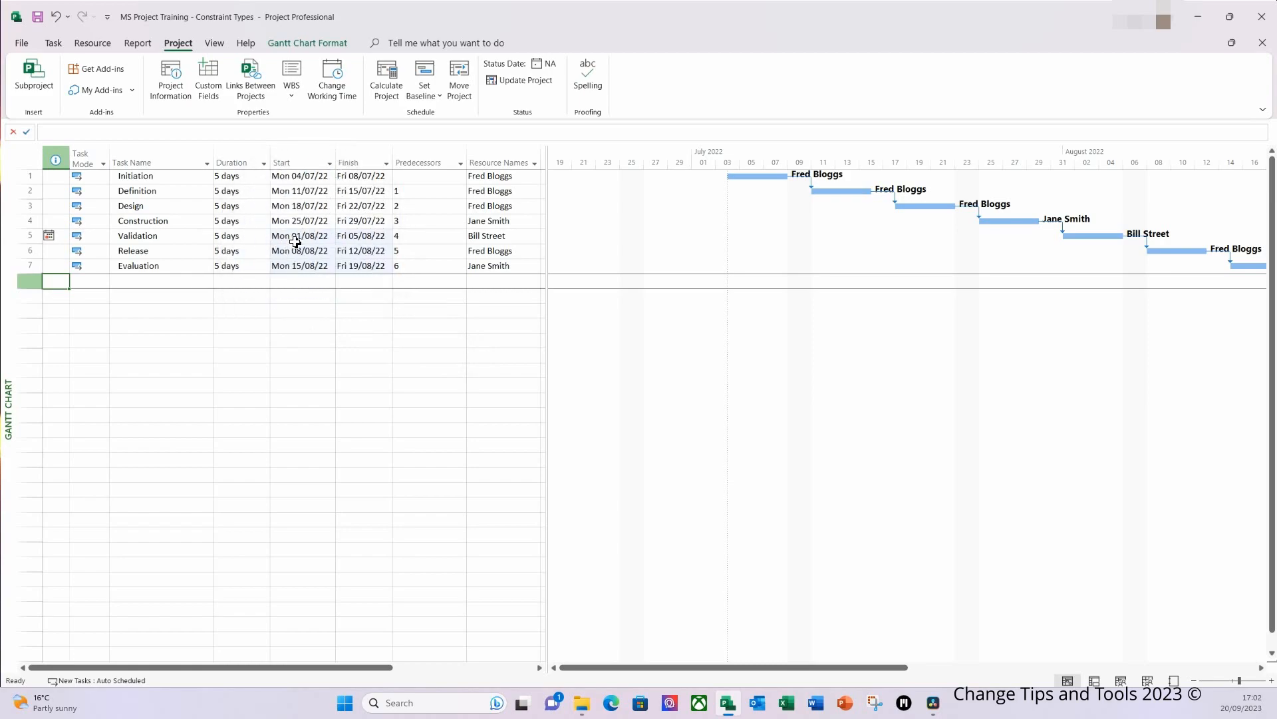
Step: Set the project start date to Mon 11/07/2022 and allow the resulting scheduling conflict
left_click(183, 88)
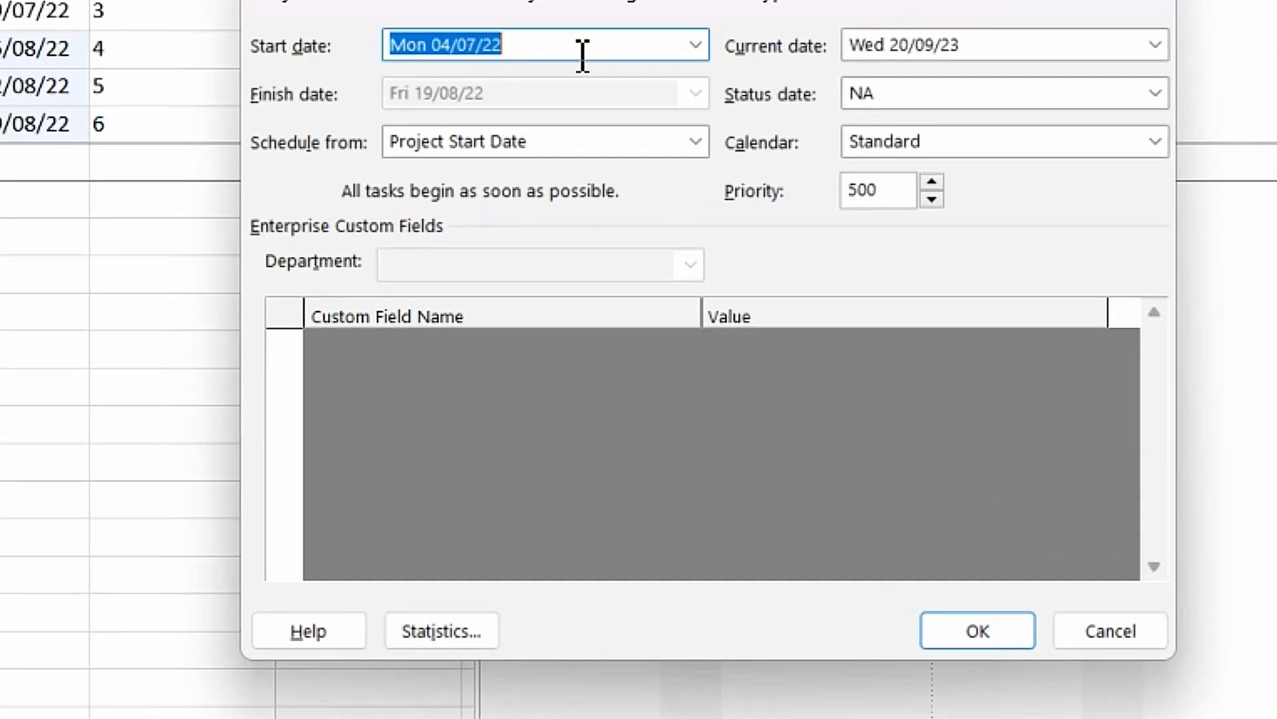
left_click(696, 45)
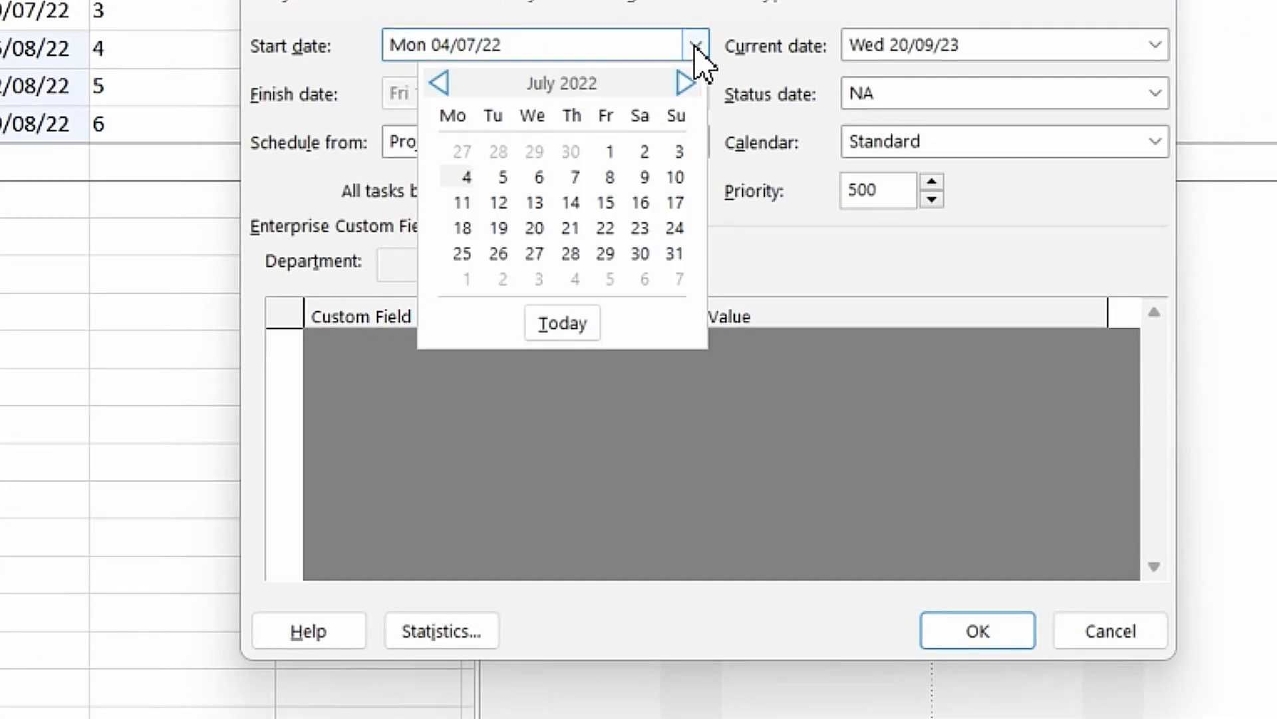
left_click(462, 203)
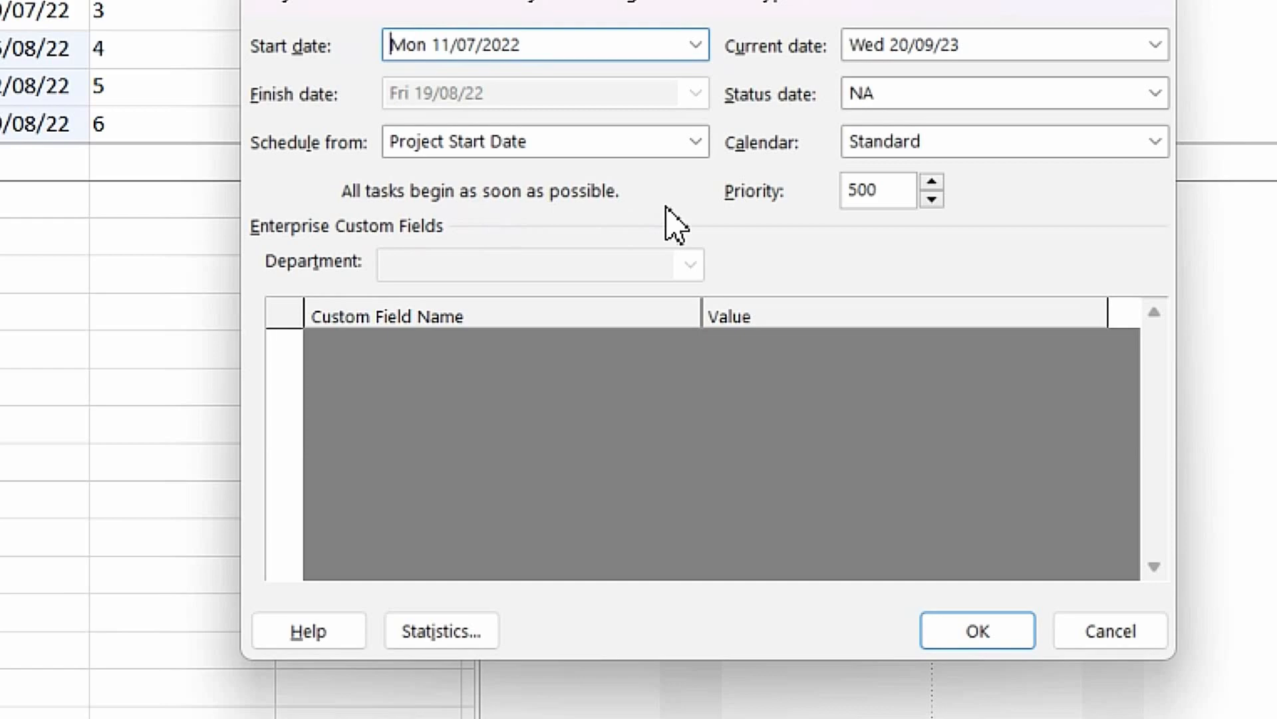
left_click(984, 640)
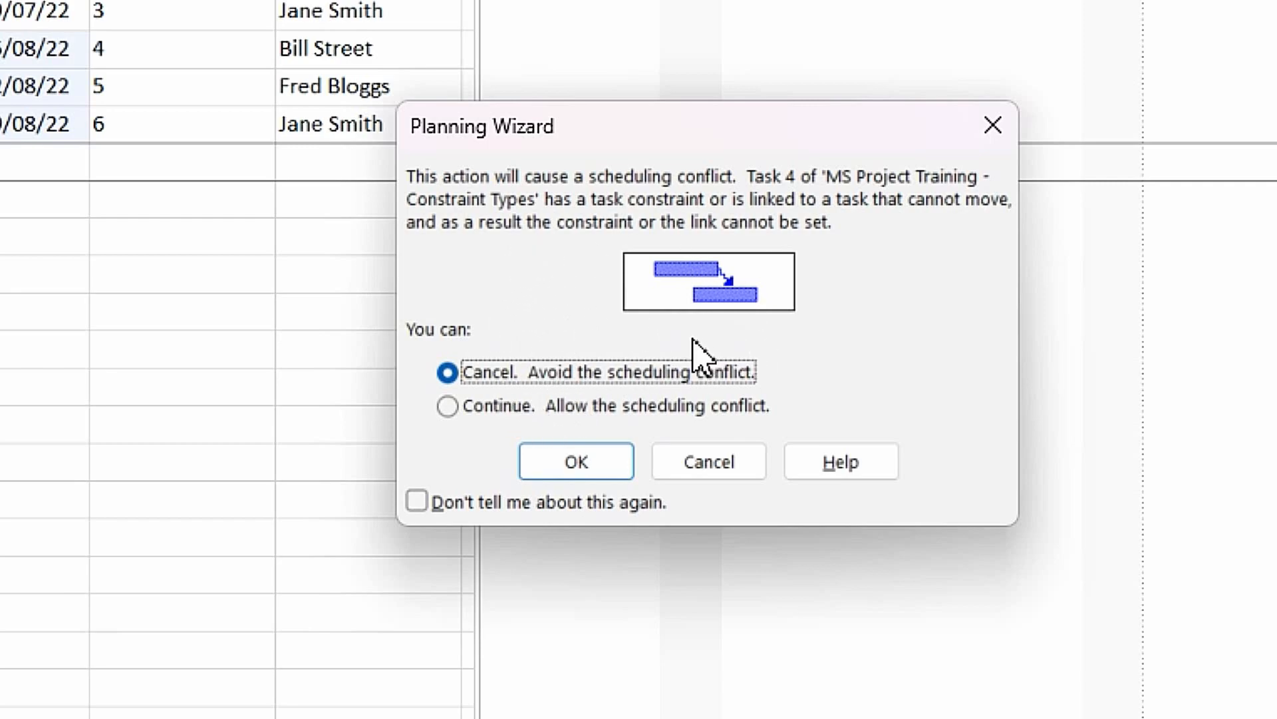
left_click(502, 411)
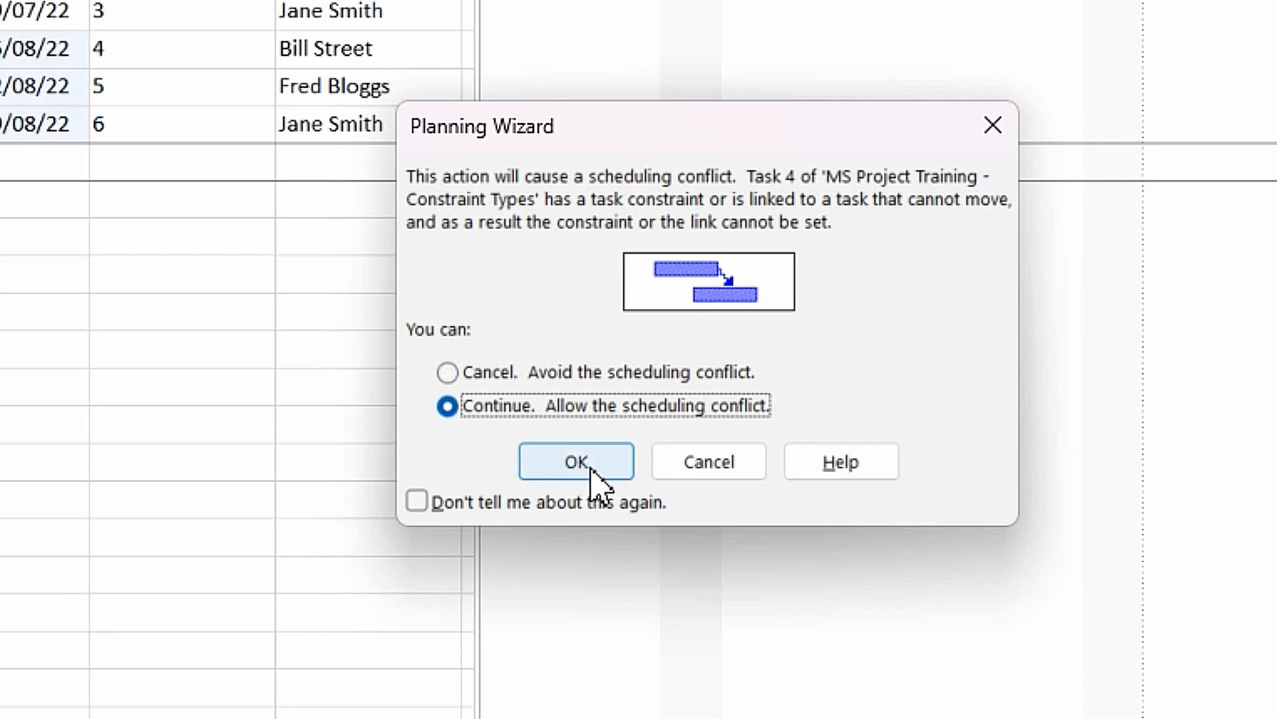
left_click(590, 466)
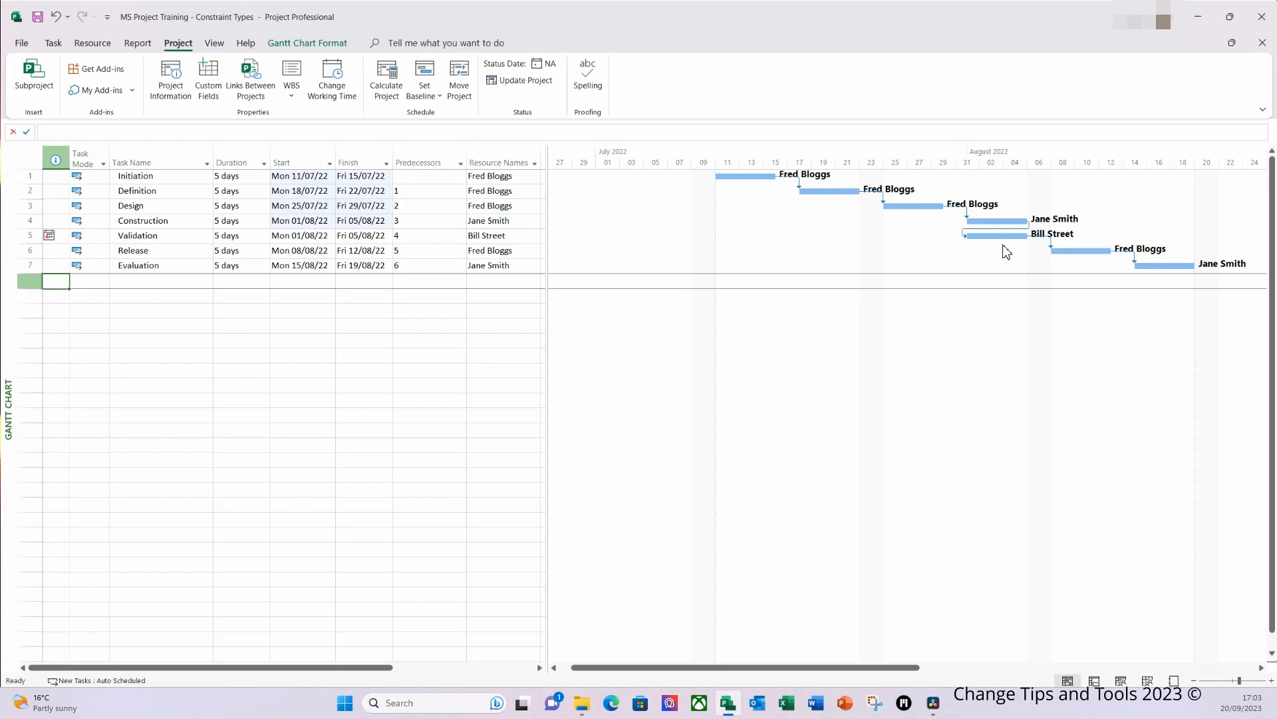
Step: Turn off the scheduling option that makes tasks always honor their constraint dates for this project
left_click(24, 44)
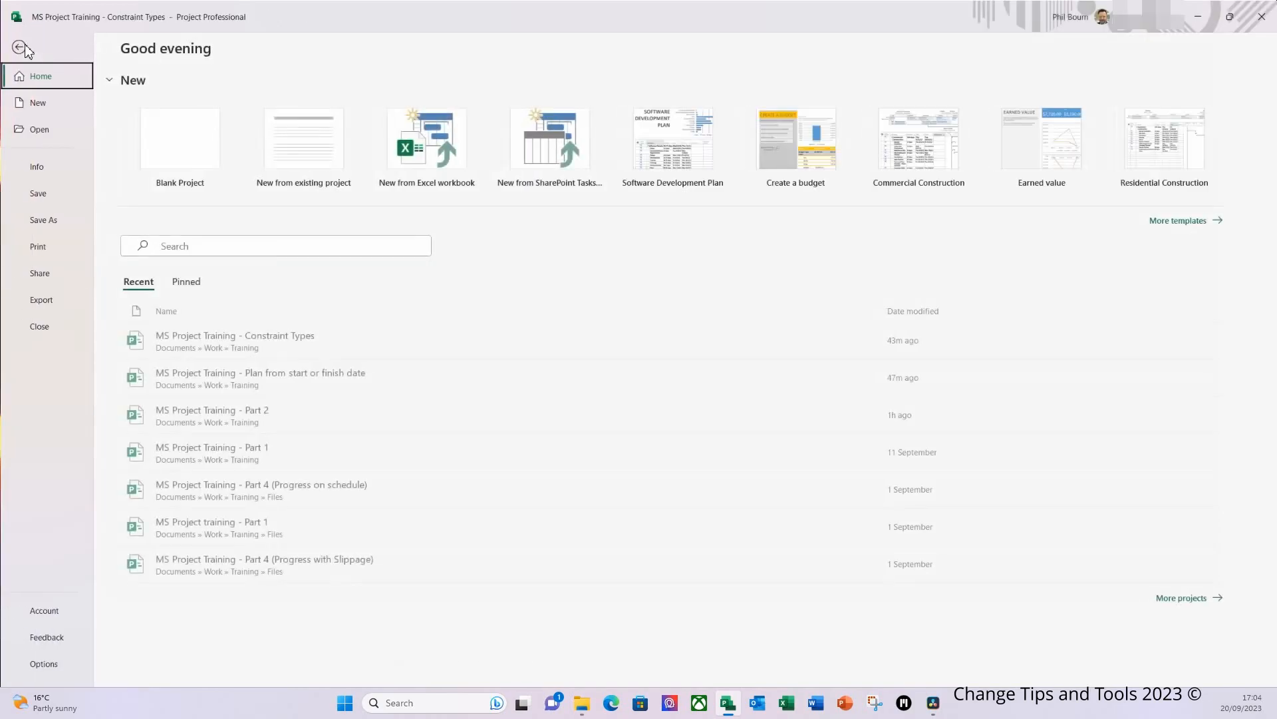
left_click(48, 664)
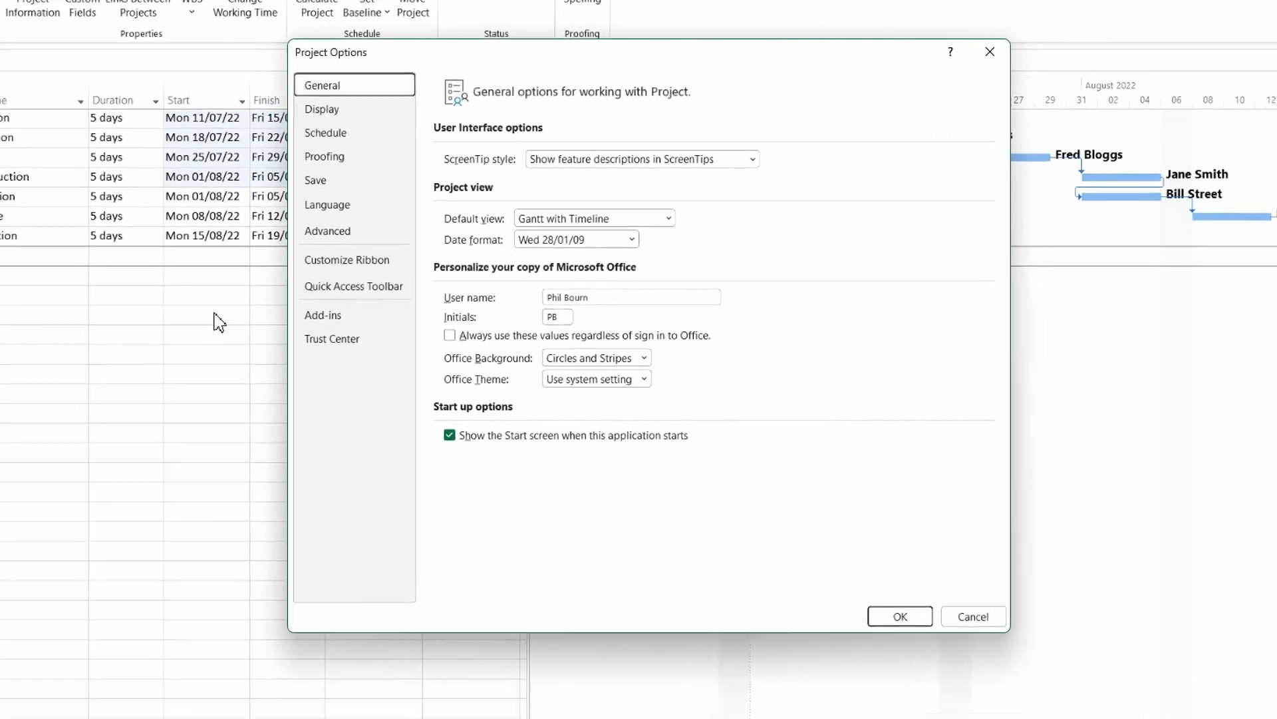
left_click(333, 135)
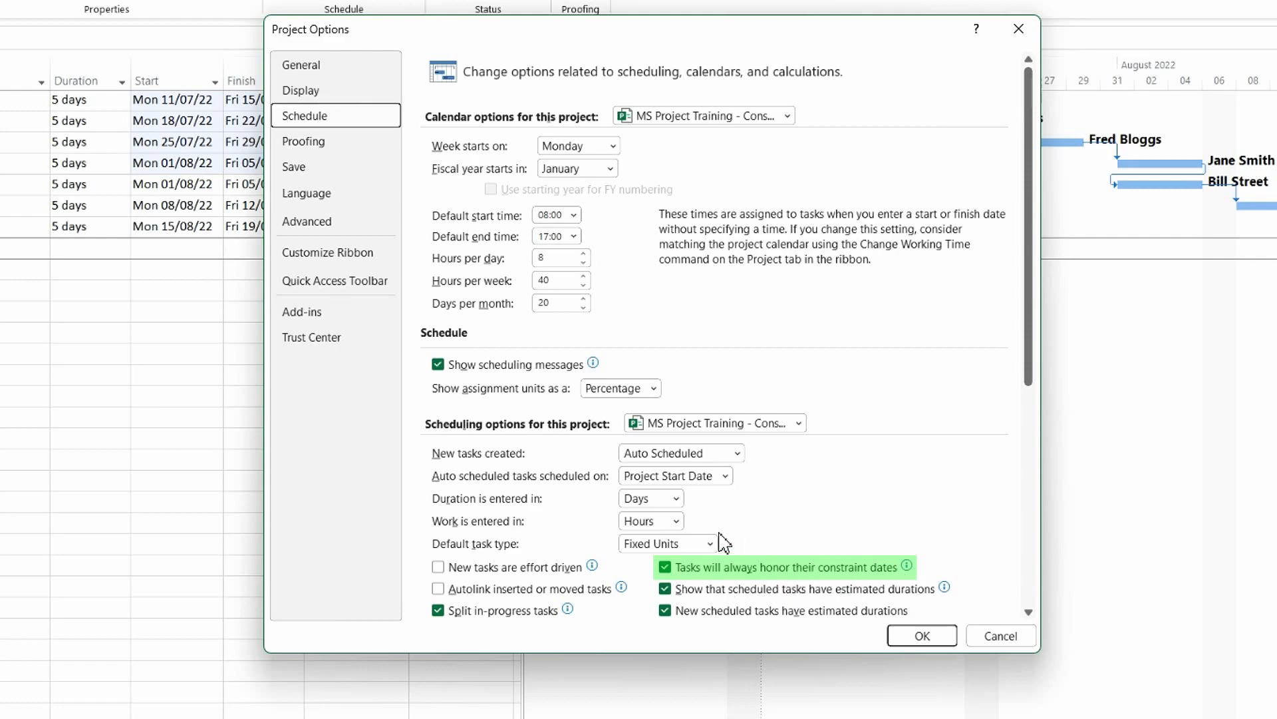
left_click(666, 568)
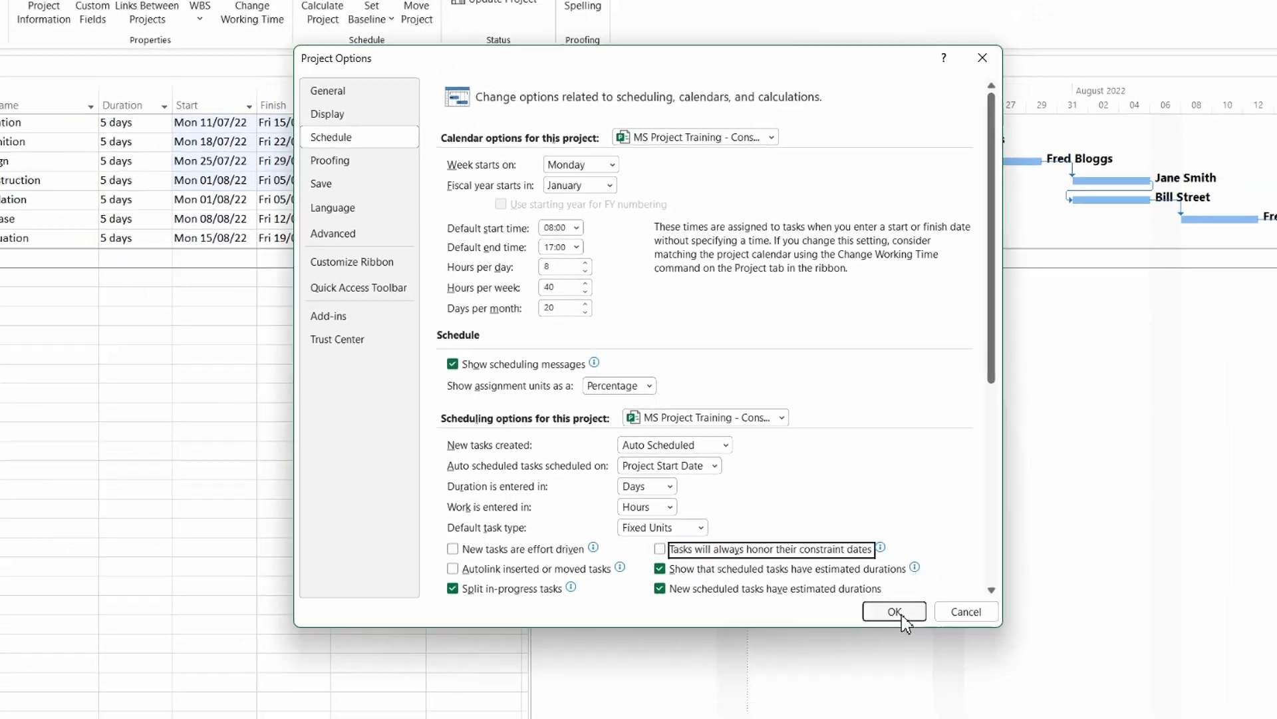
left_click(930, 640)
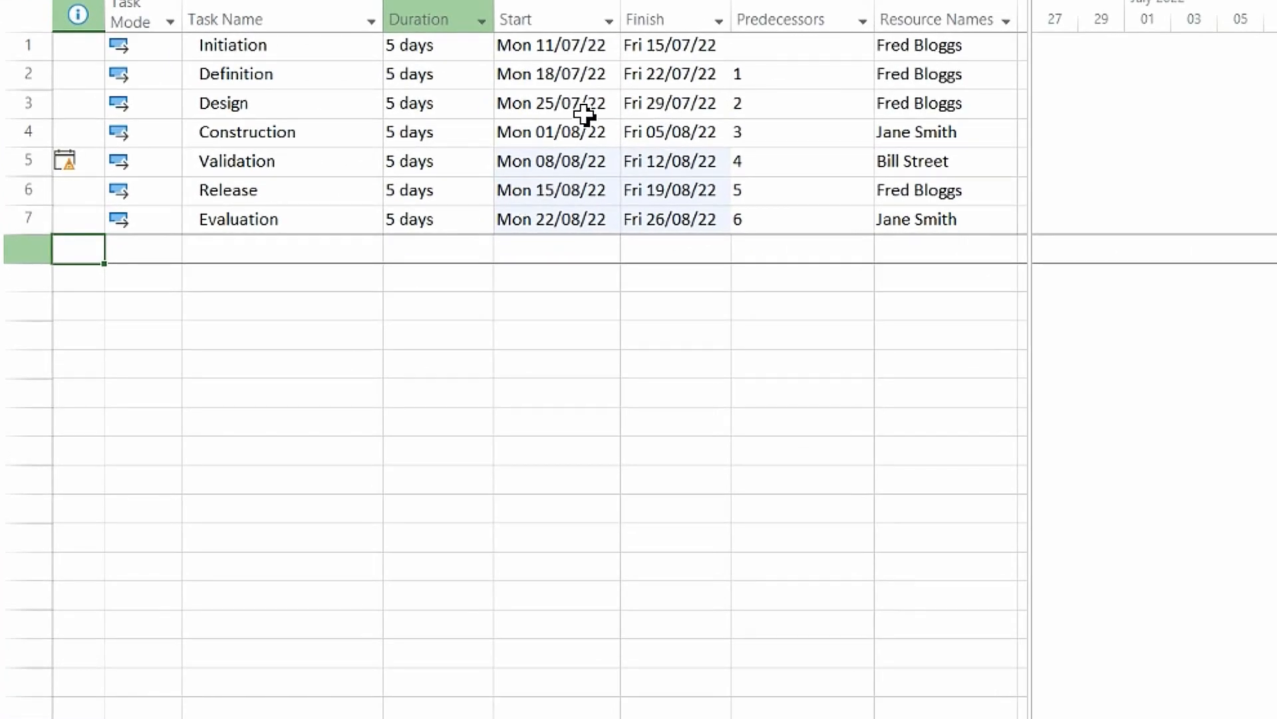
Step: Move the Design task's start date to 26/07/2022, removing its link to Definition, and check its constraint indicator
left_click(658, 106)
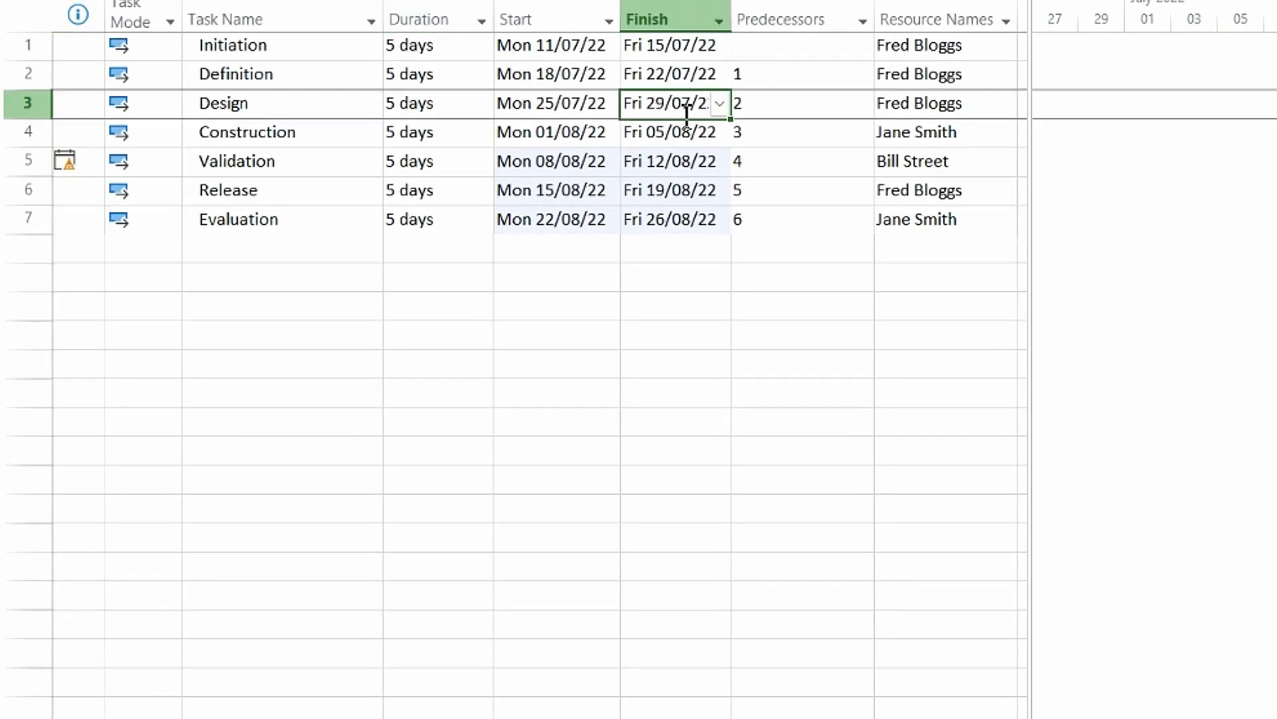
left_click(583, 109)
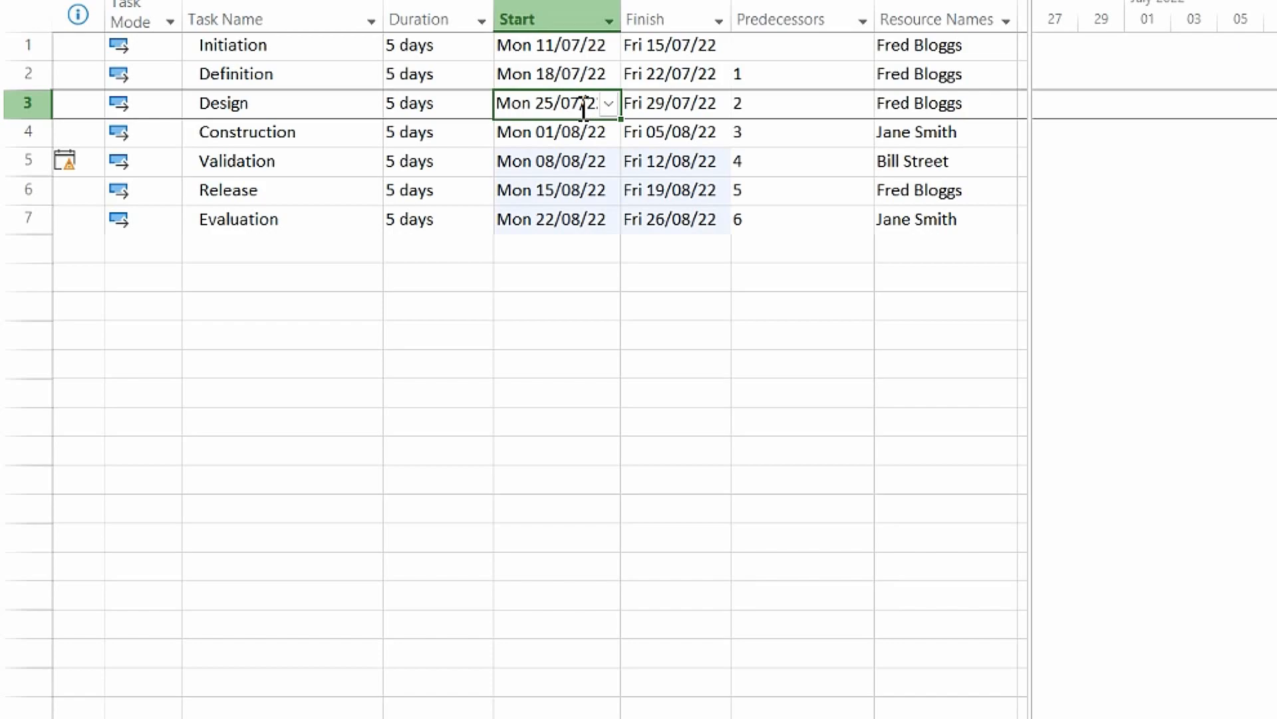
type("26")
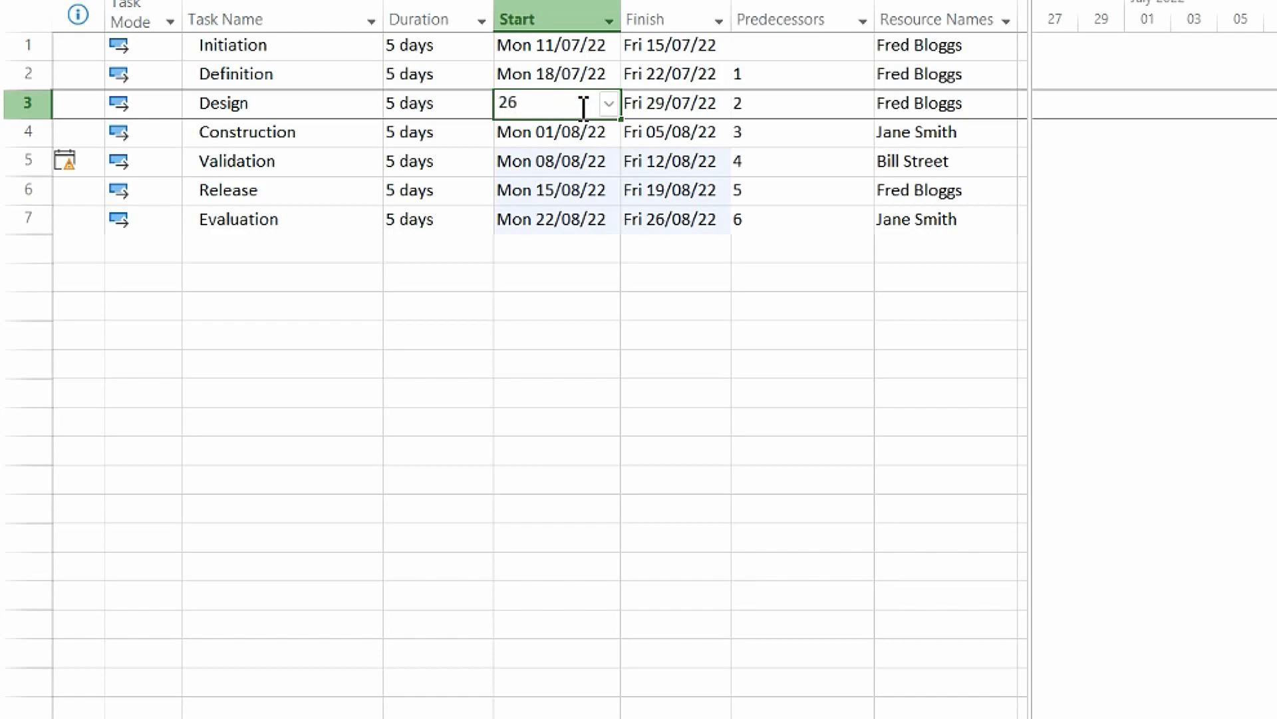
type("/07/2022")
key("Return")
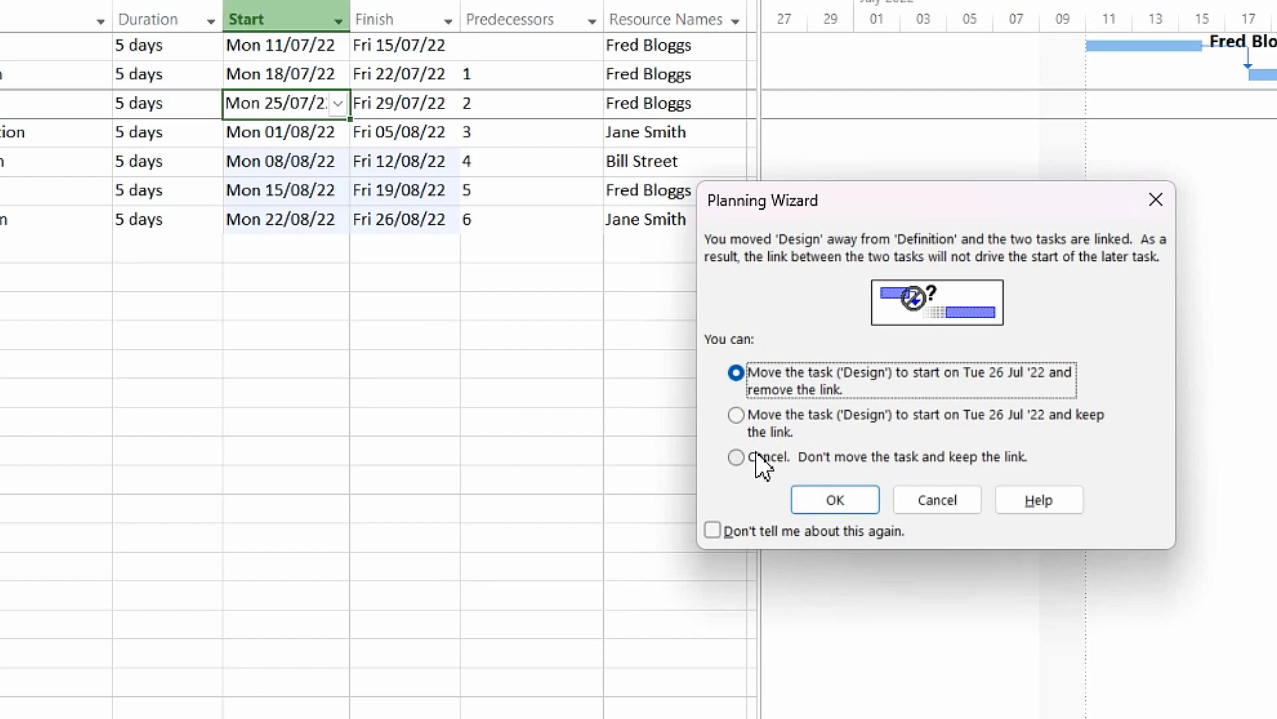
left_click(825, 506)
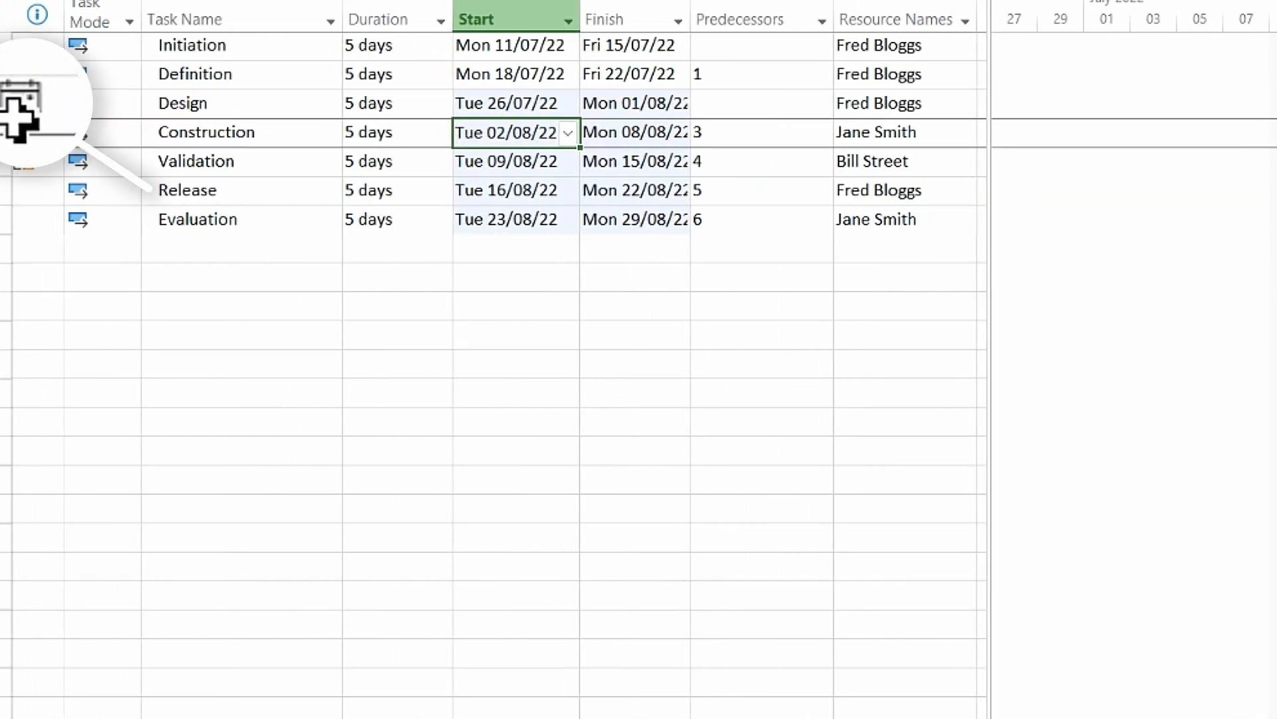
mouse_move(25, 103)
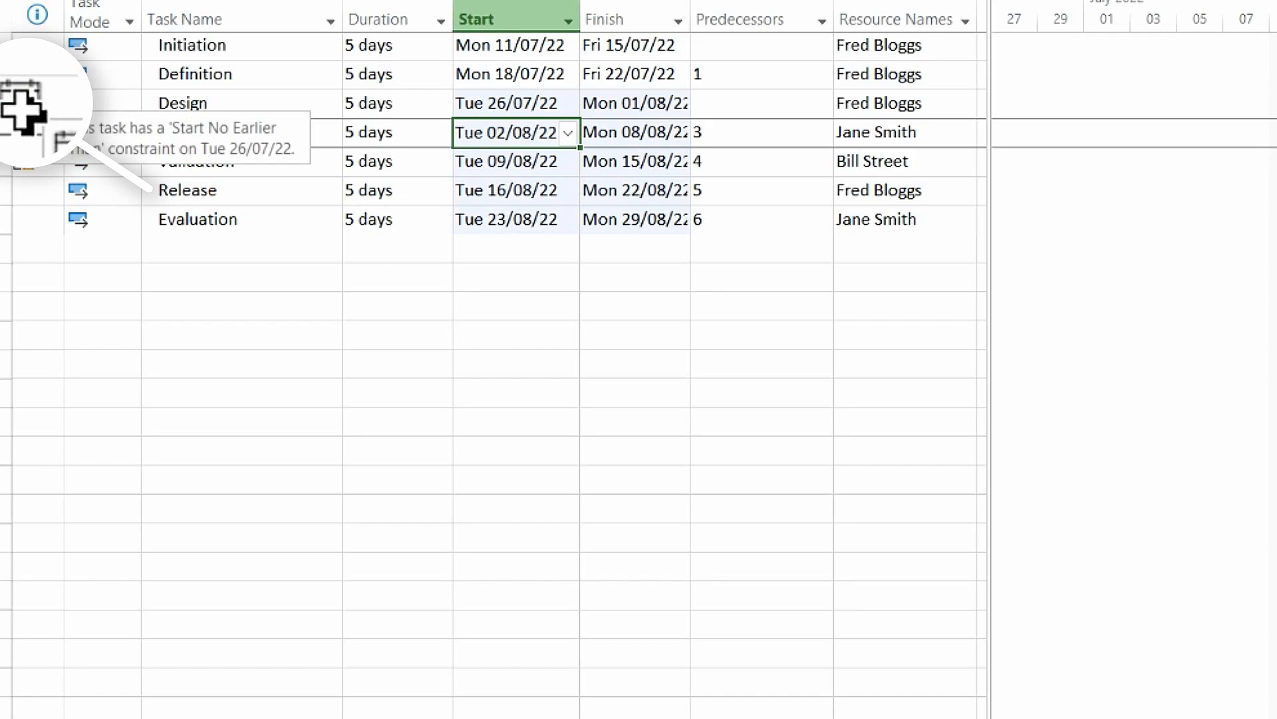